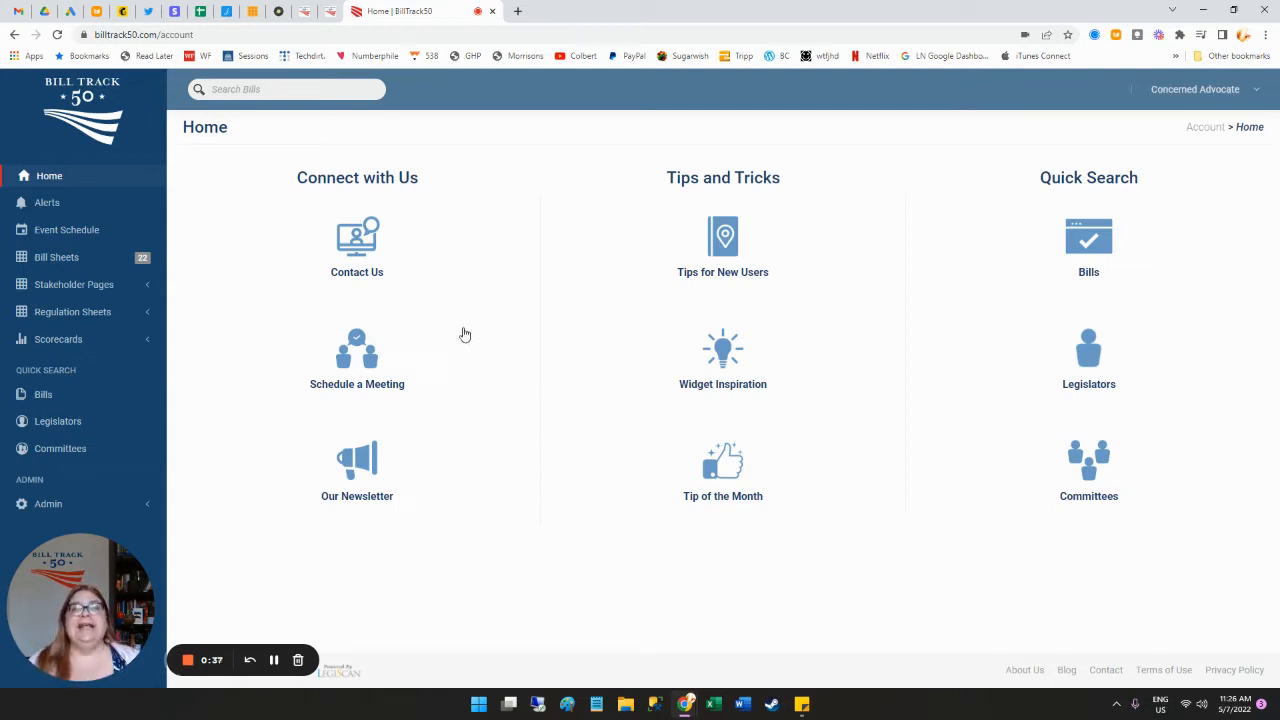
Step: Open the Key Bills 2022 stakeholder page to view its current bill columns
left_click(80, 285)
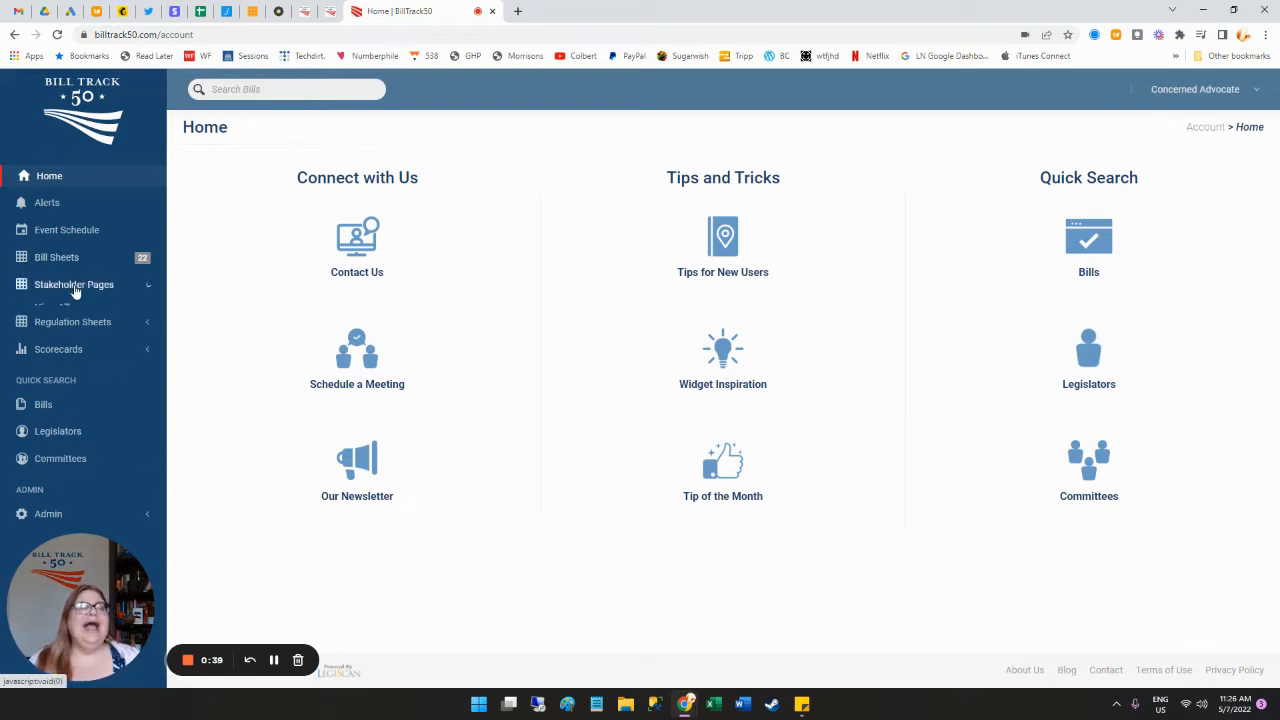
left_click(79, 396)
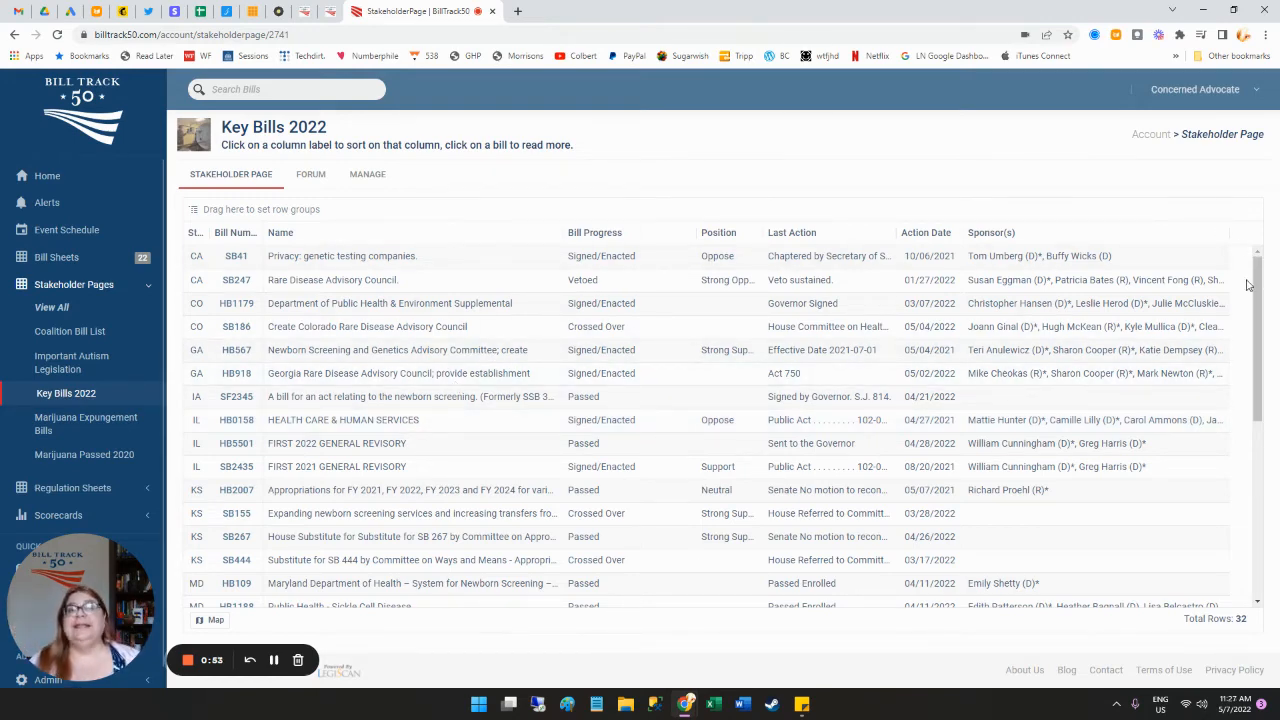
Step: Start a new column in the bill sheet templates with the column type Dropdown (Single Select)
left_click(1188, 96)
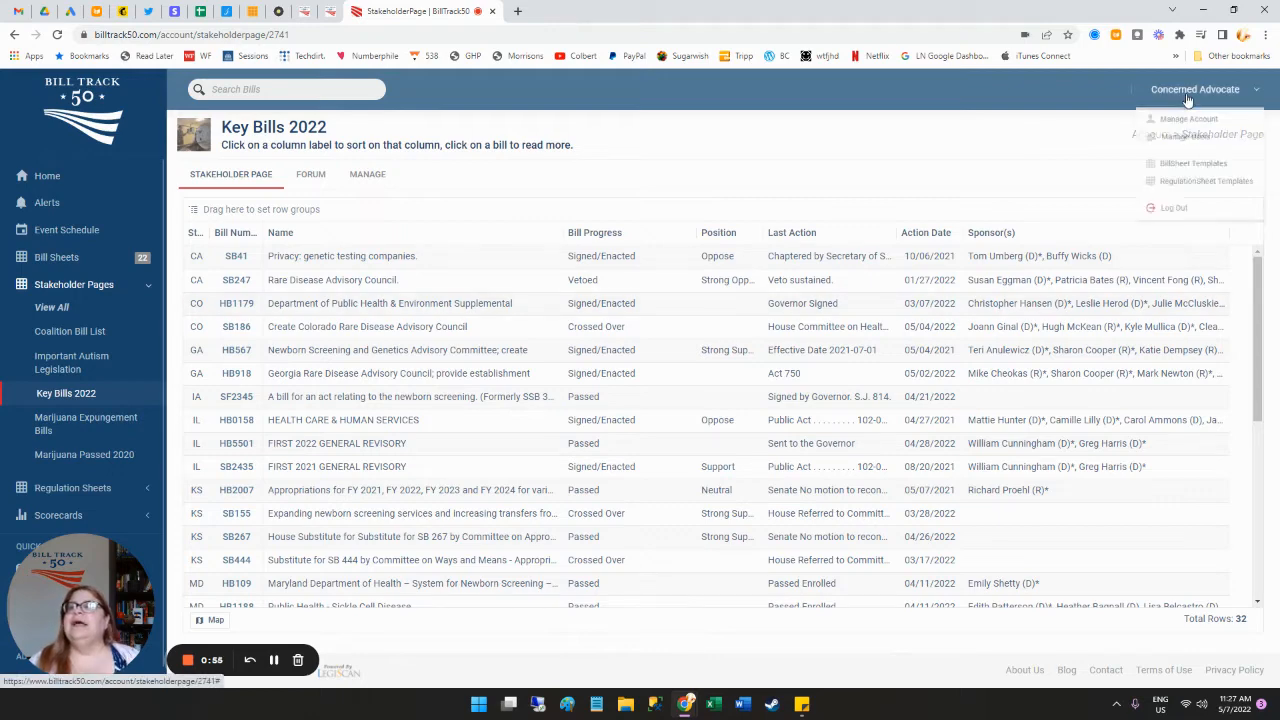
left_click(1165, 172)
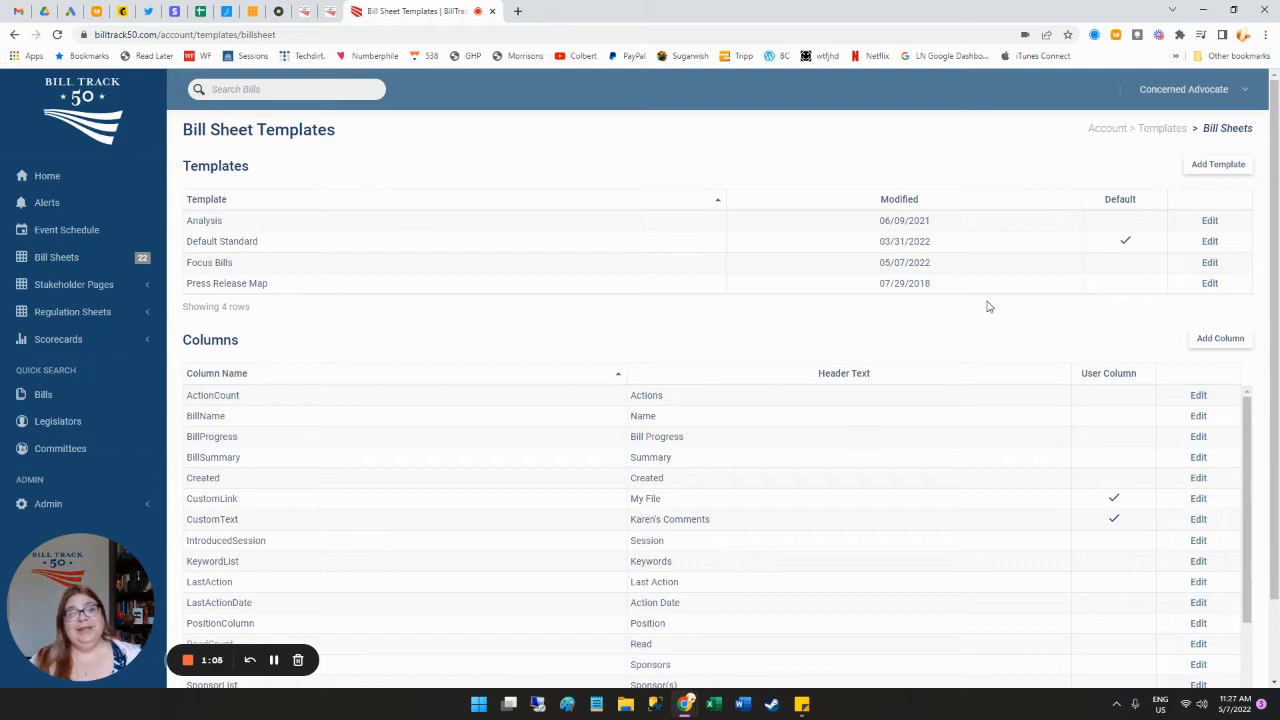
left_click(1218, 341)
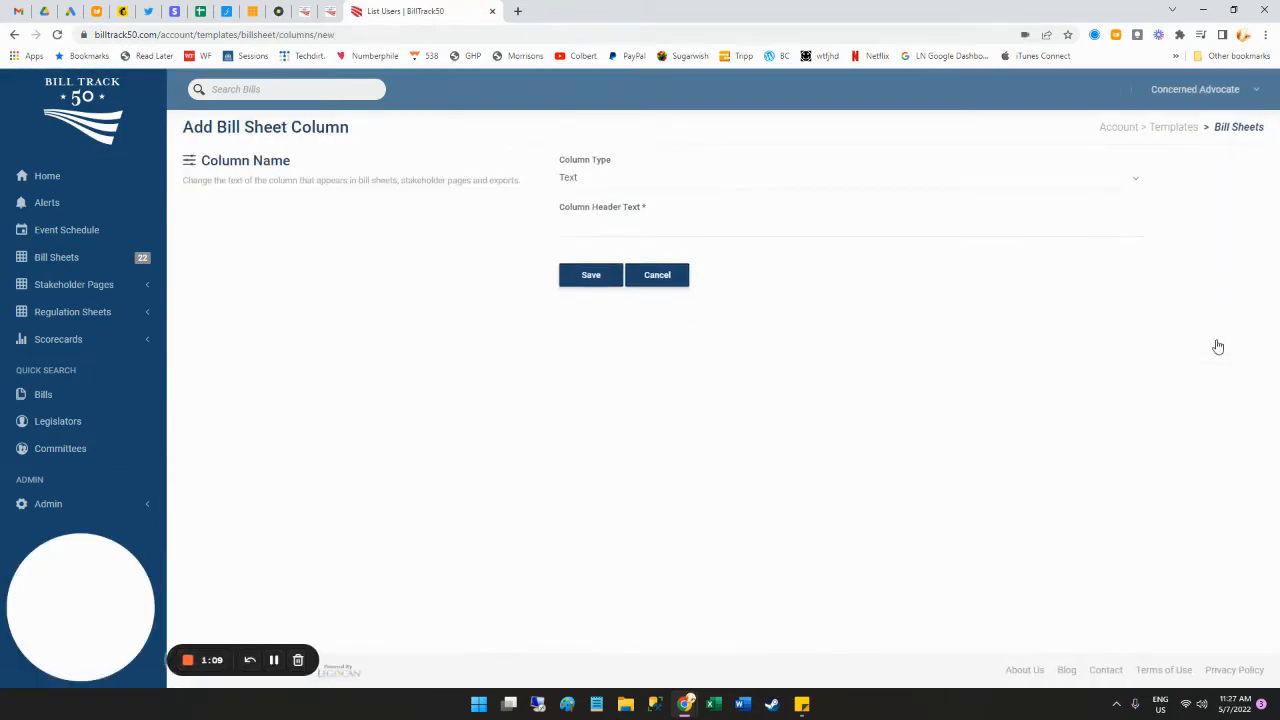
left_click(663, 180)
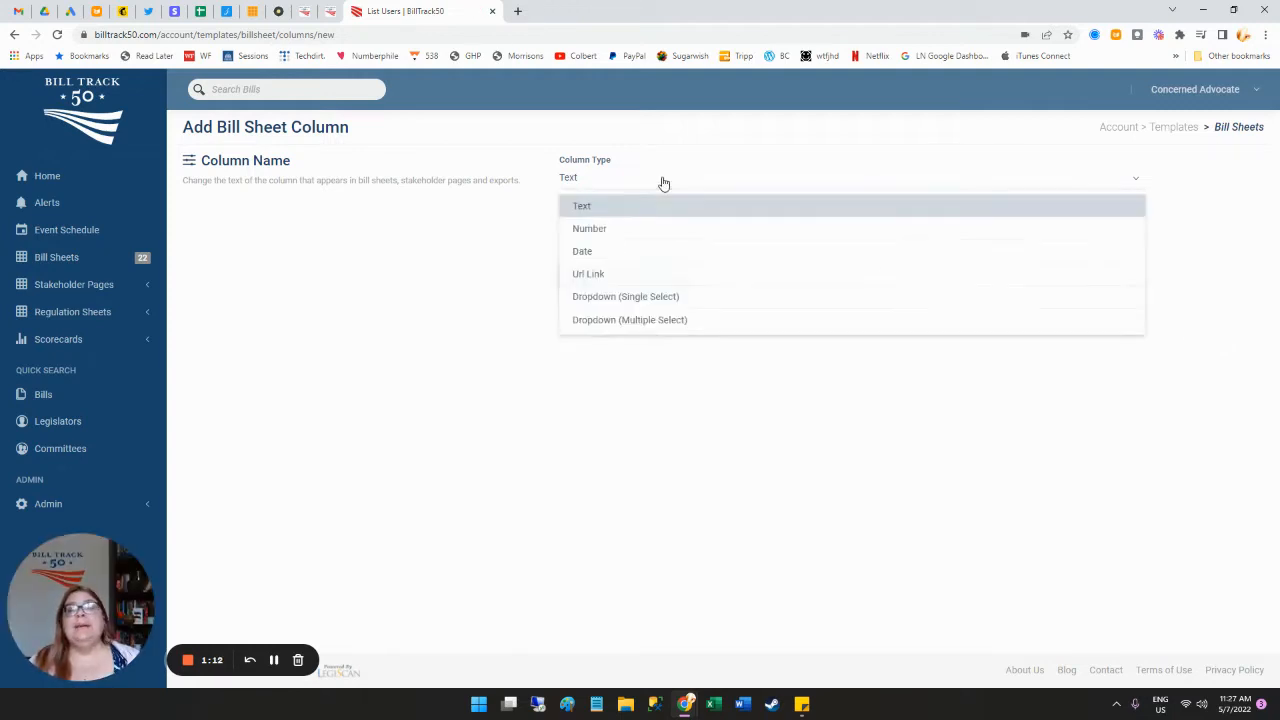
left_click(670, 233)
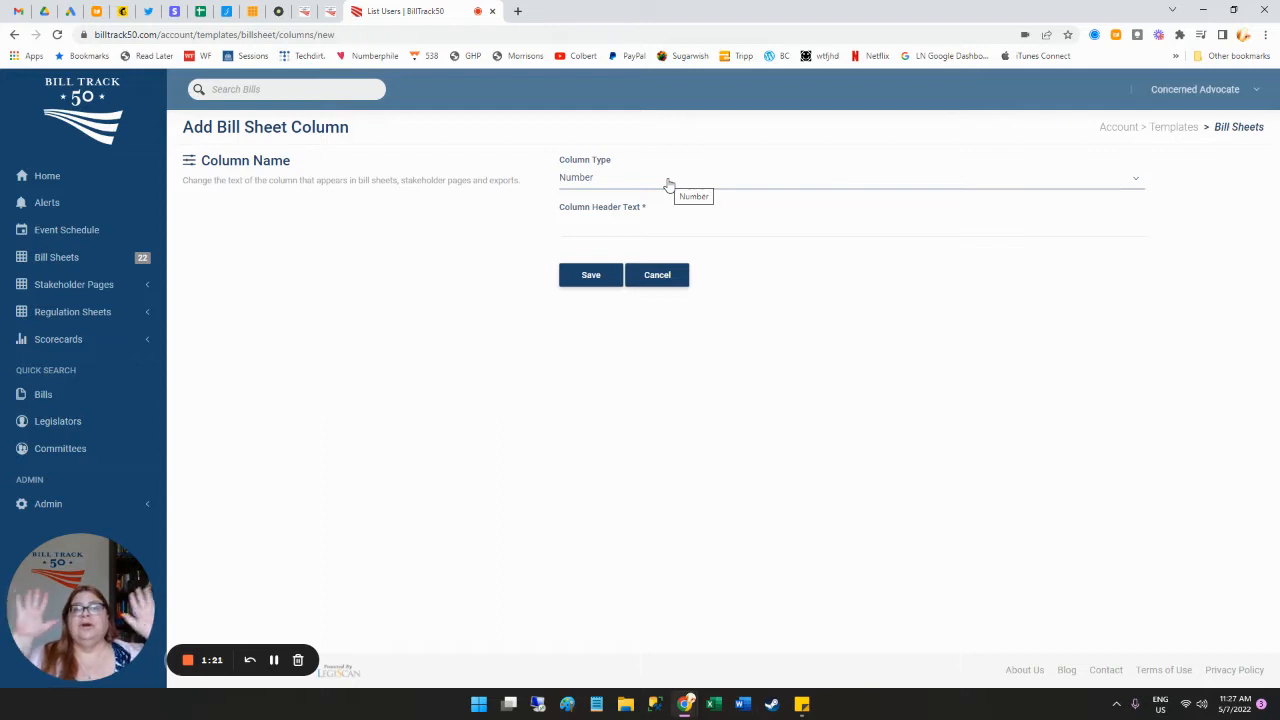
left_click(669, 184)
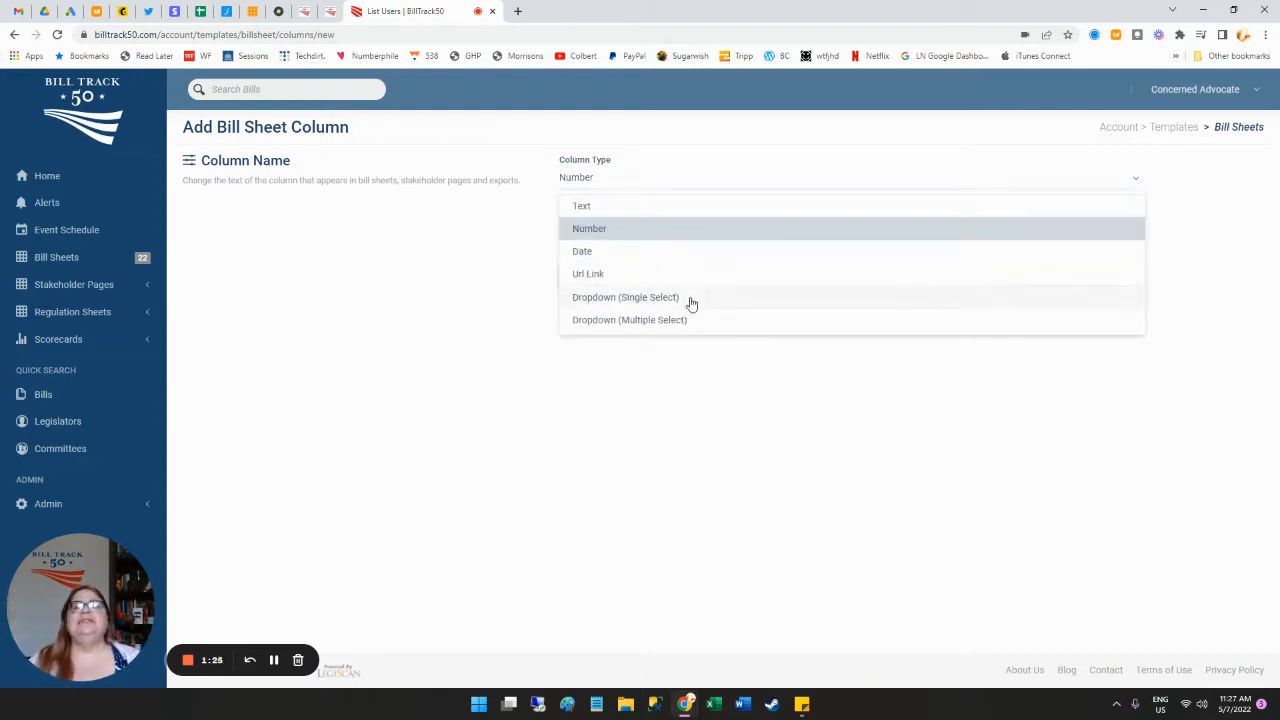
left_click(690, 300)
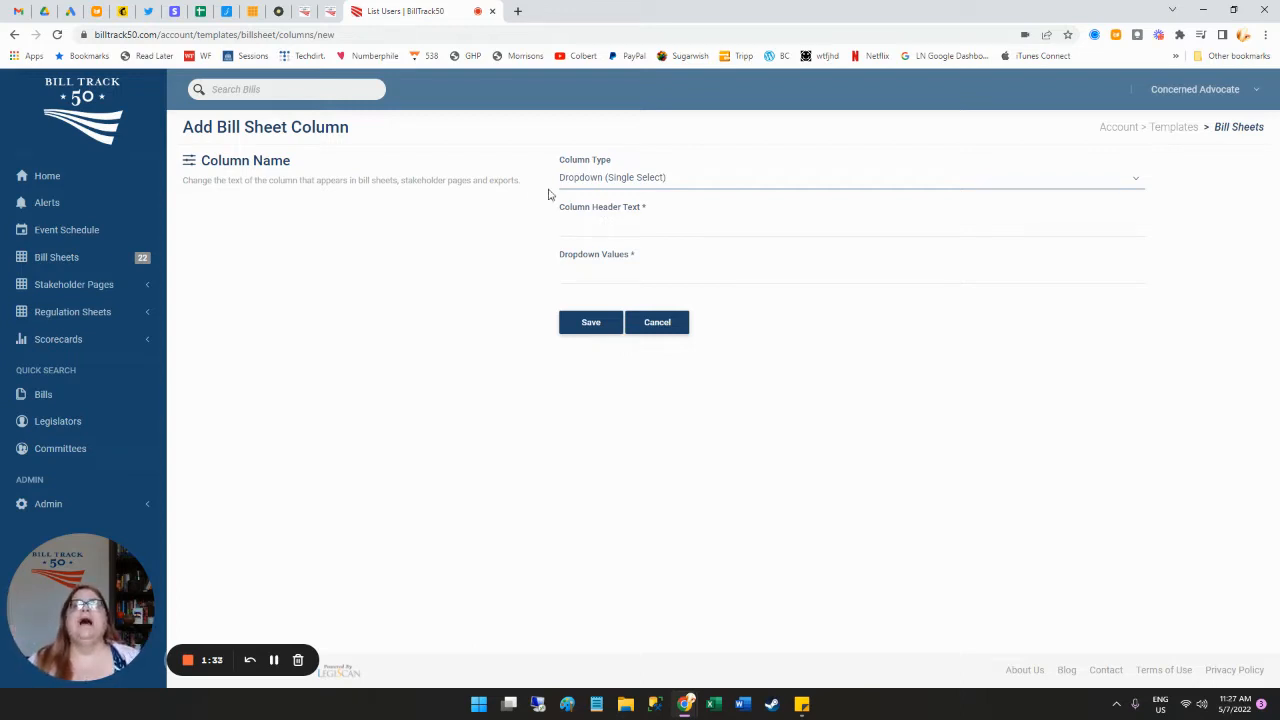
left_click(609, 180)
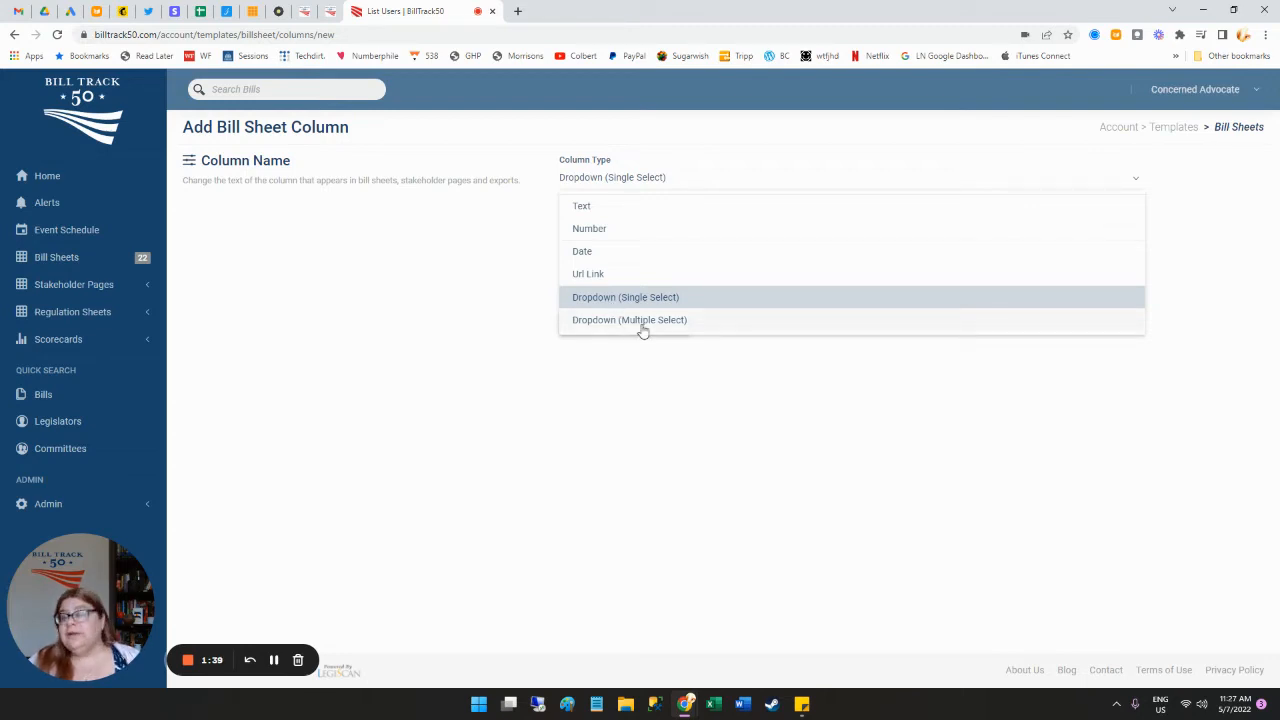
left_click(479, 282)
Step: Give the new column the header text "Focus Bills" and the single dropdown value "Focus", and save it
left_click(637, 224)
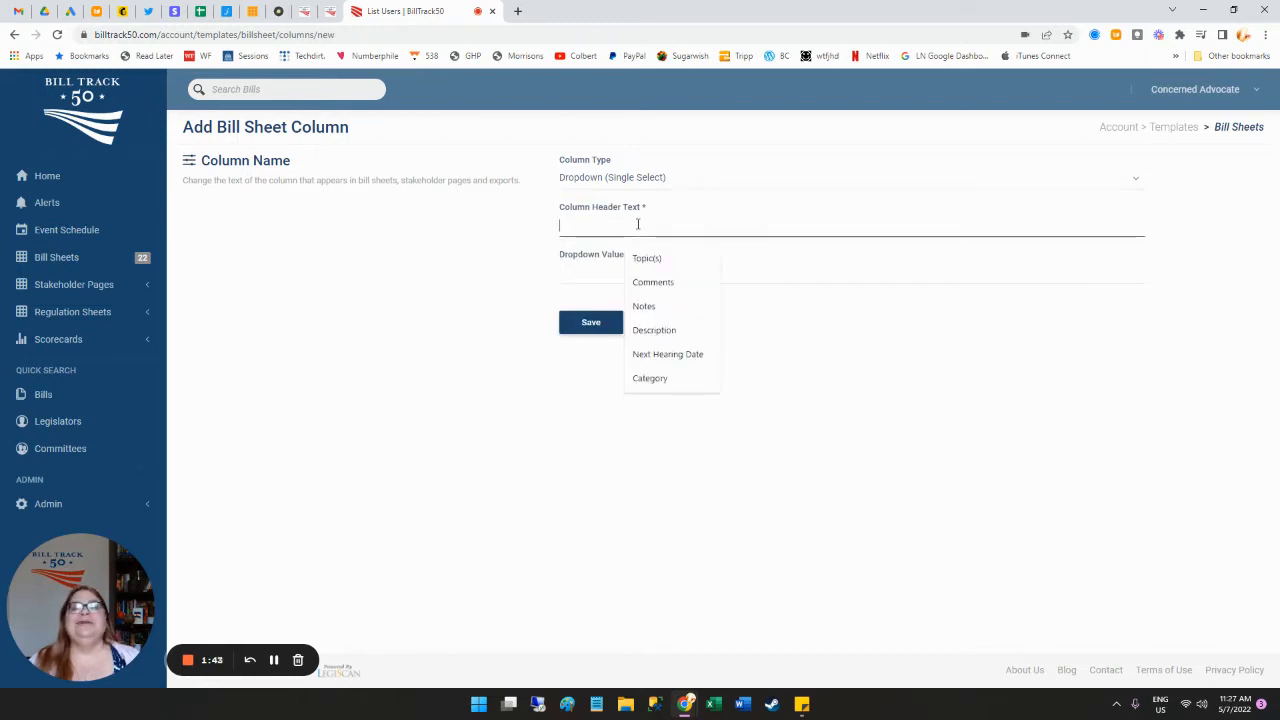
type("Fo")
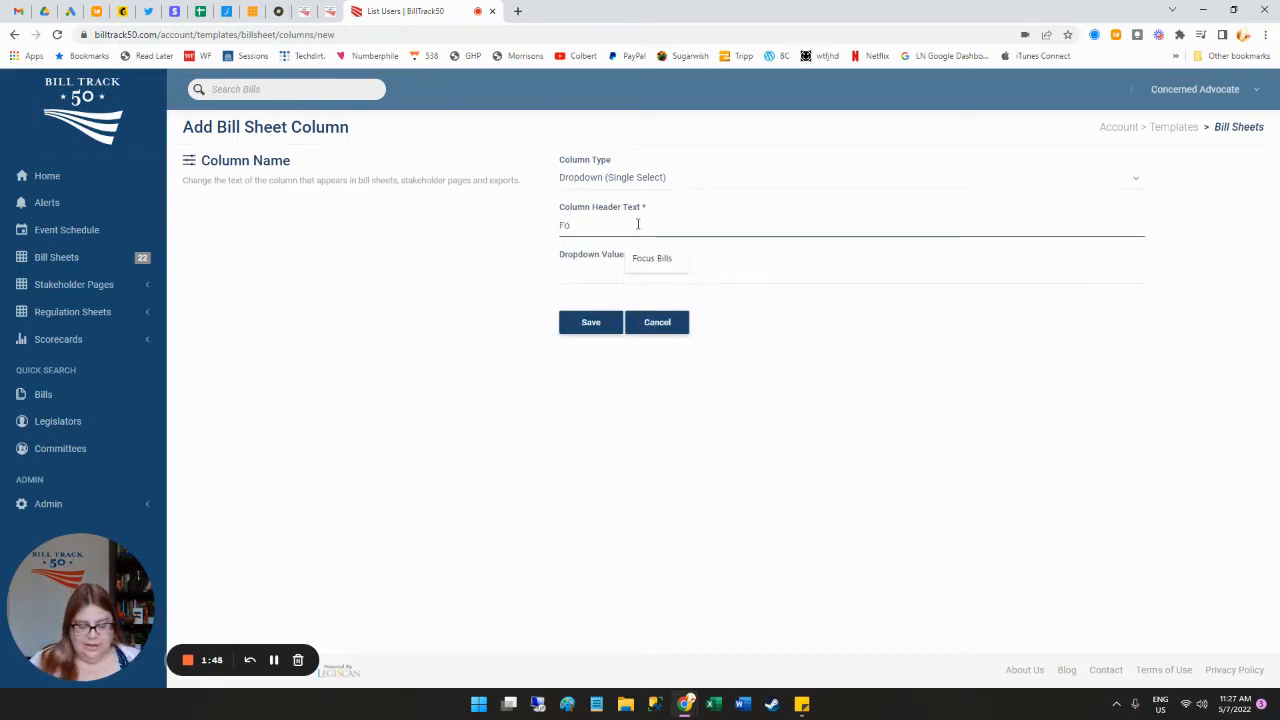
type("cus Bills")
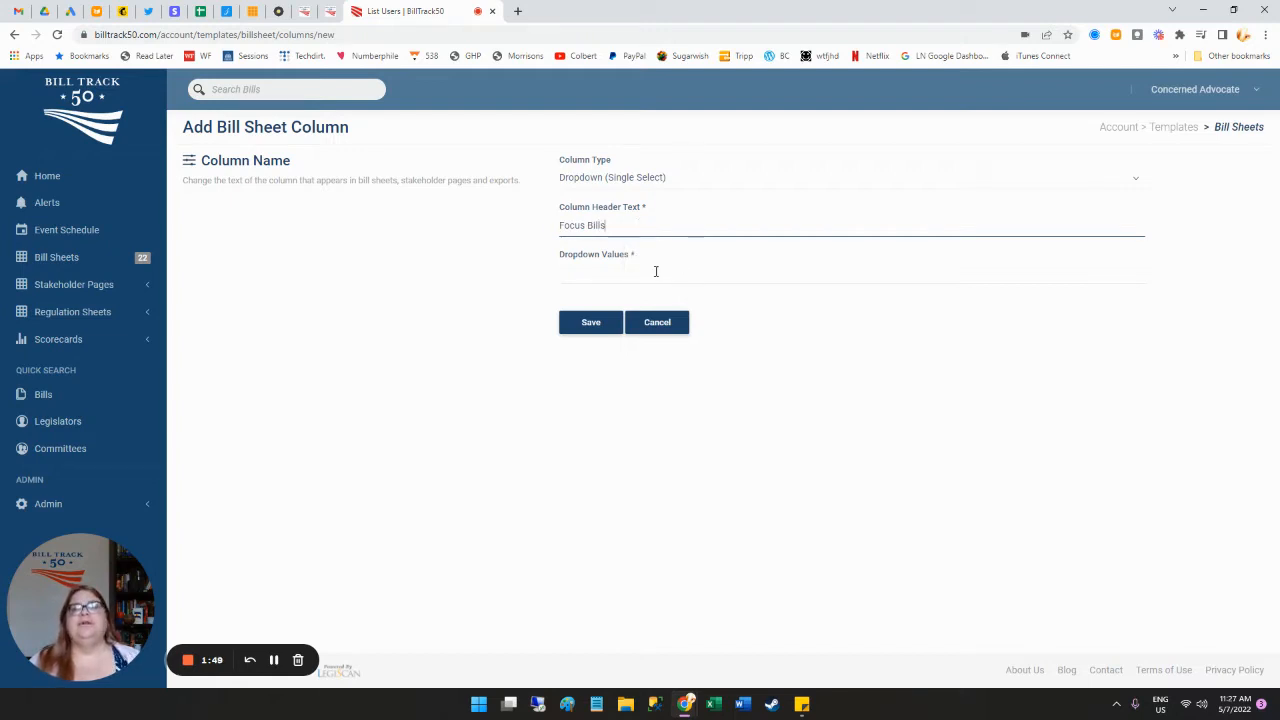
left_click(655, 271)
type("Fo")
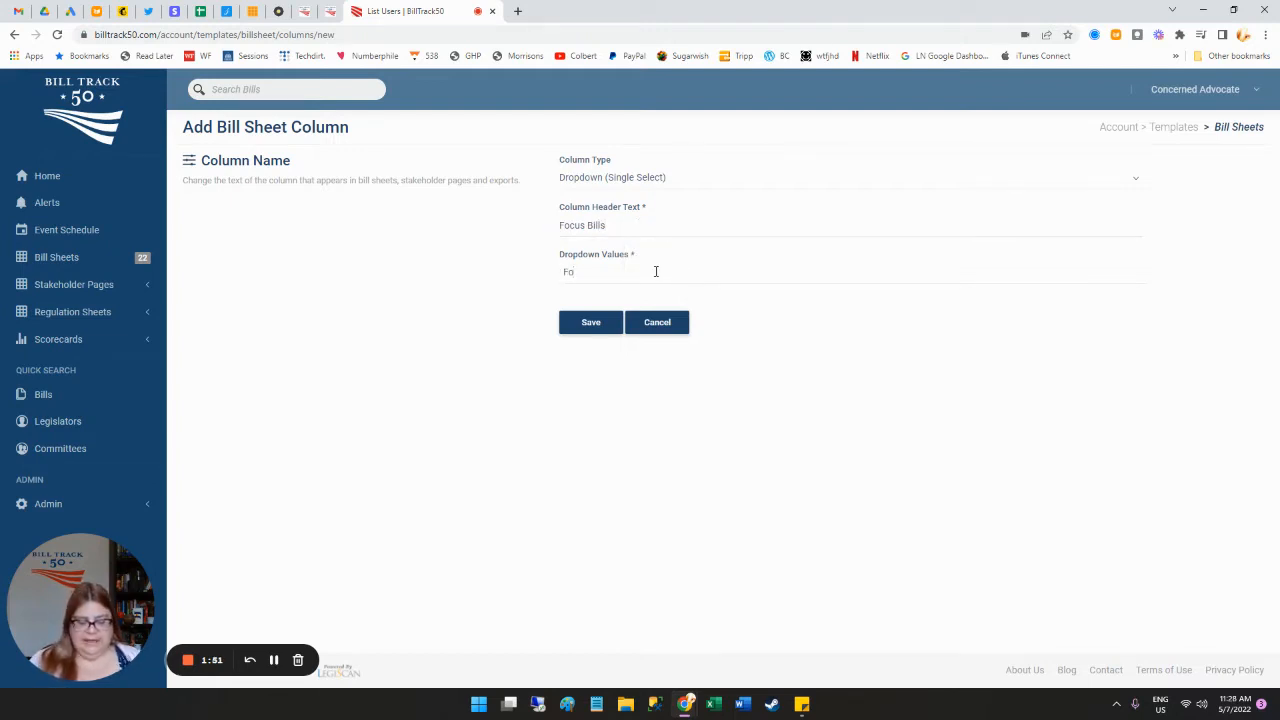
type("cus")
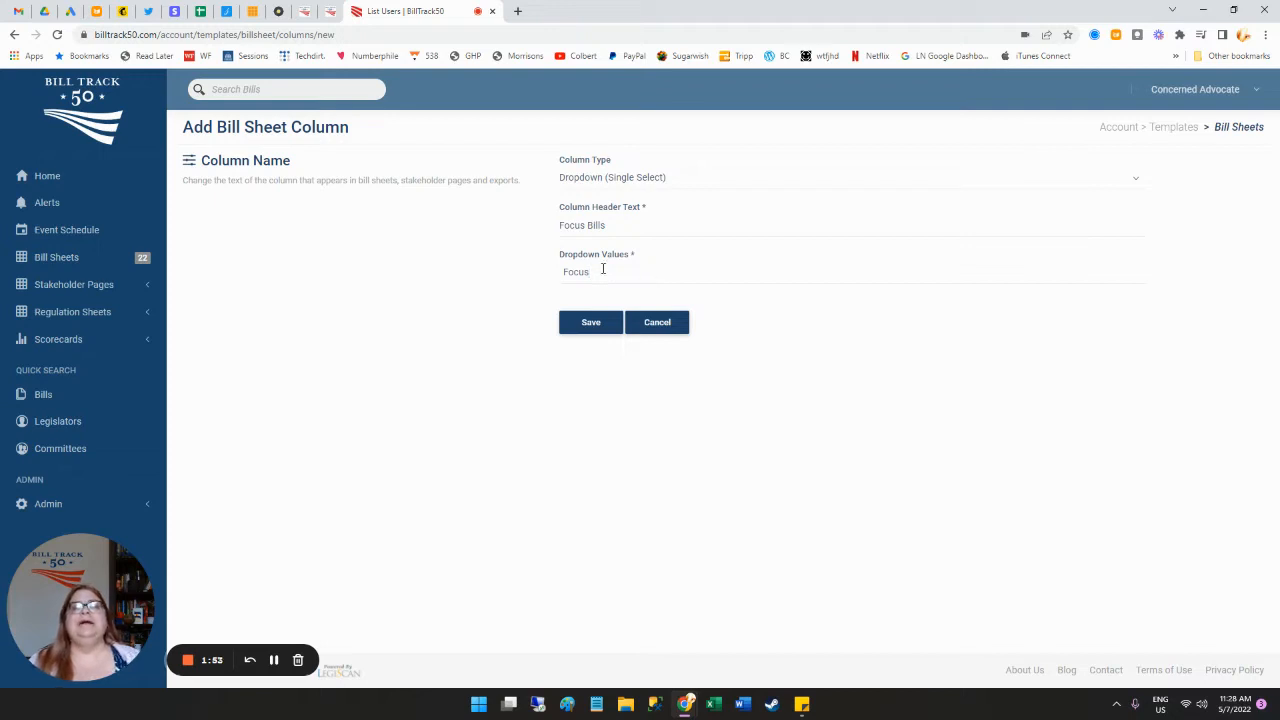
key("Return")
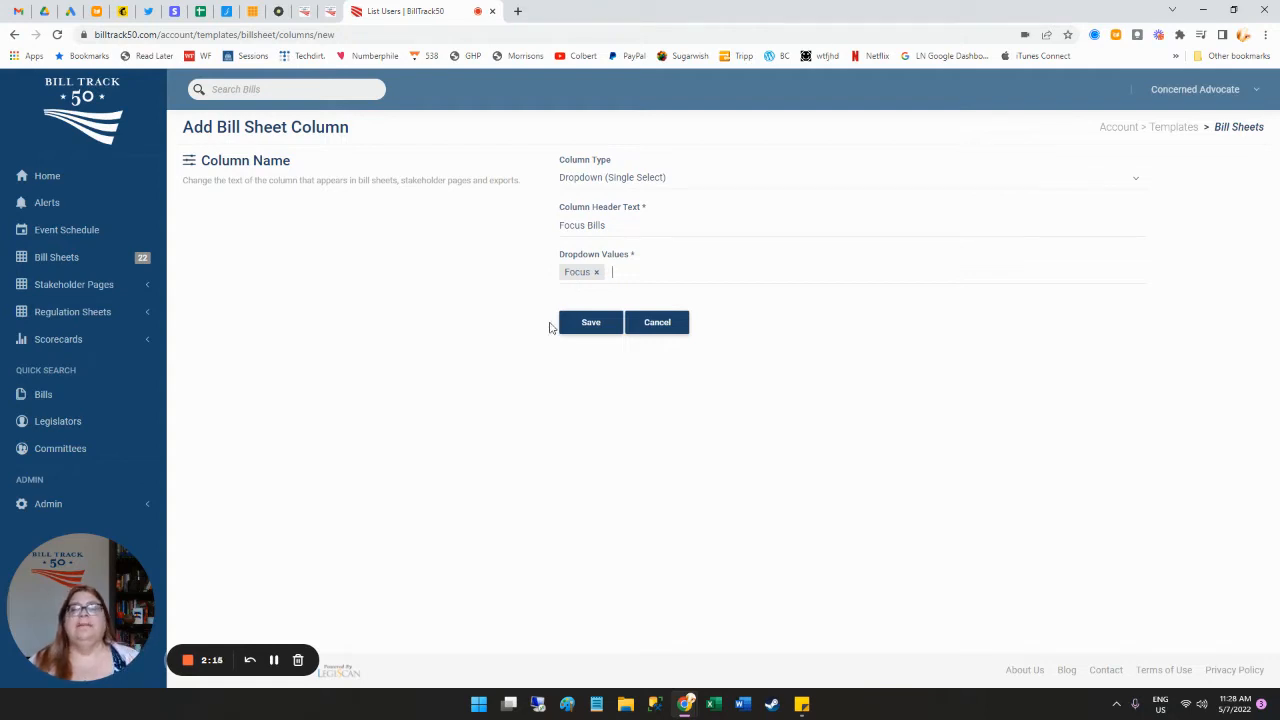
left_click(586, 322)
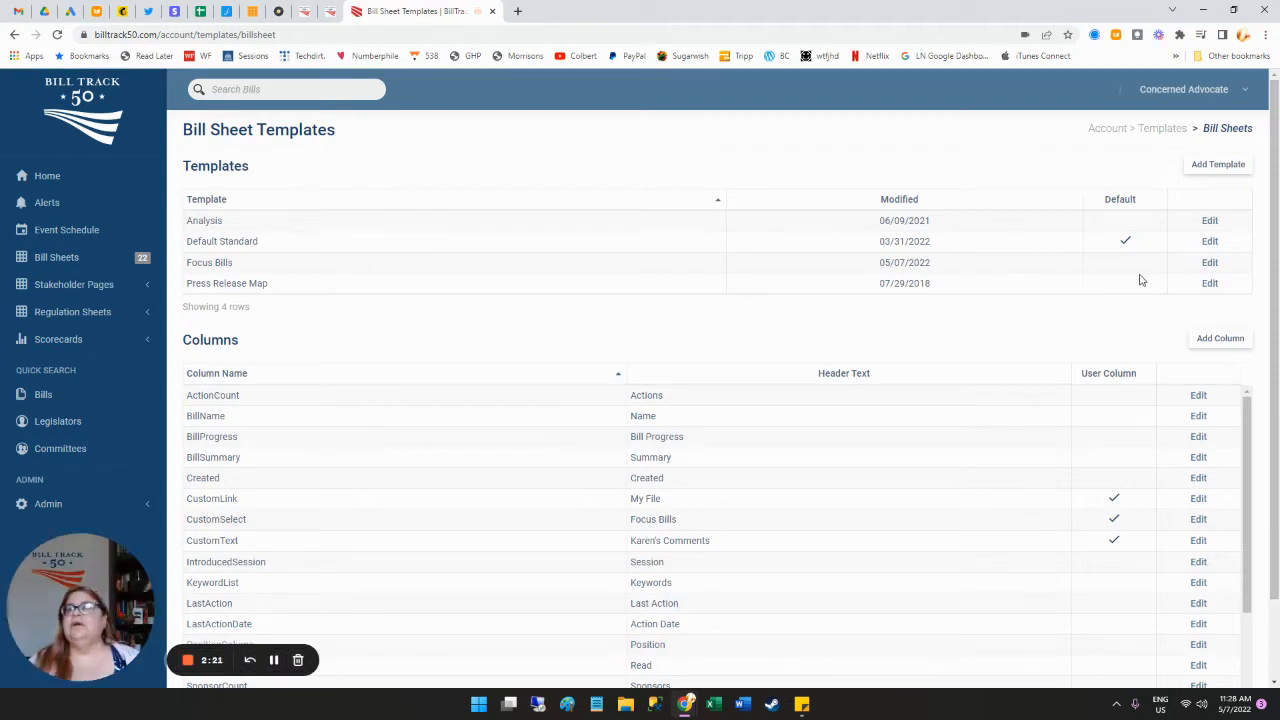
Step: In the Focus Bills template, make the Focus Bills column visible and move it directly below the Sponsor(s) column
left_click(1209, 262)
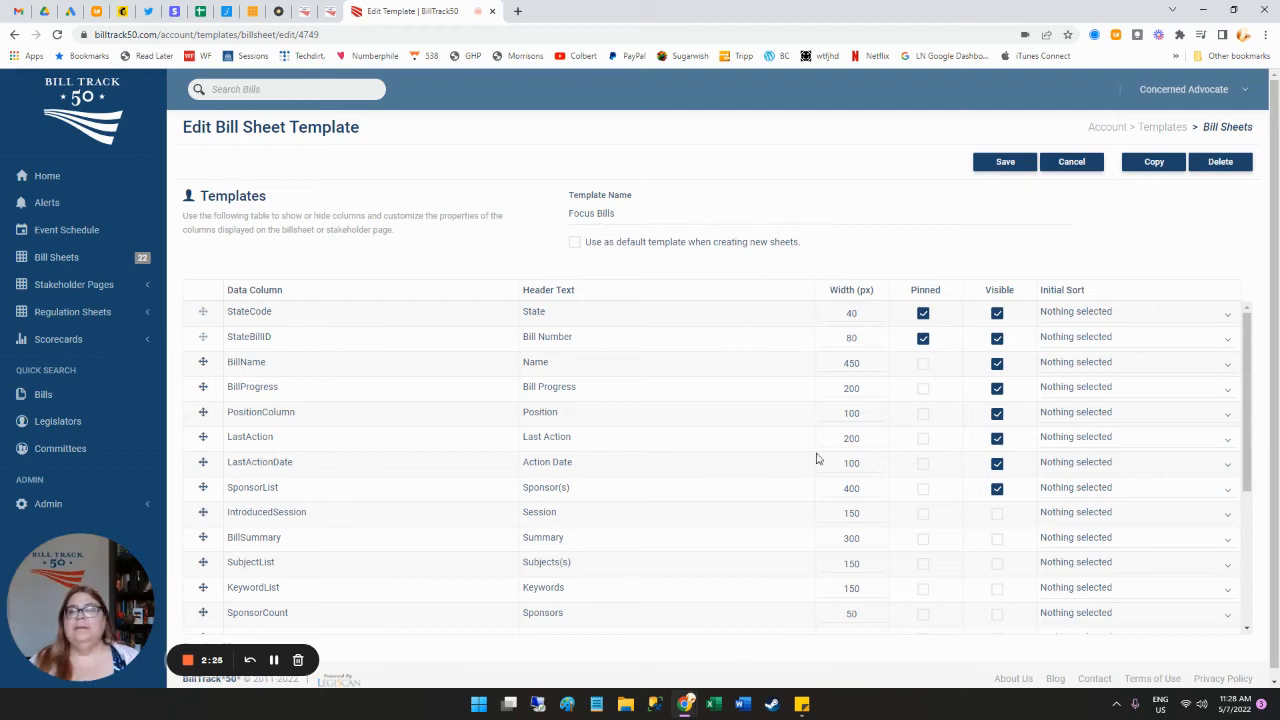
scroll(693, 515, "down", 2)
scroll(693, 515, "down", 3)
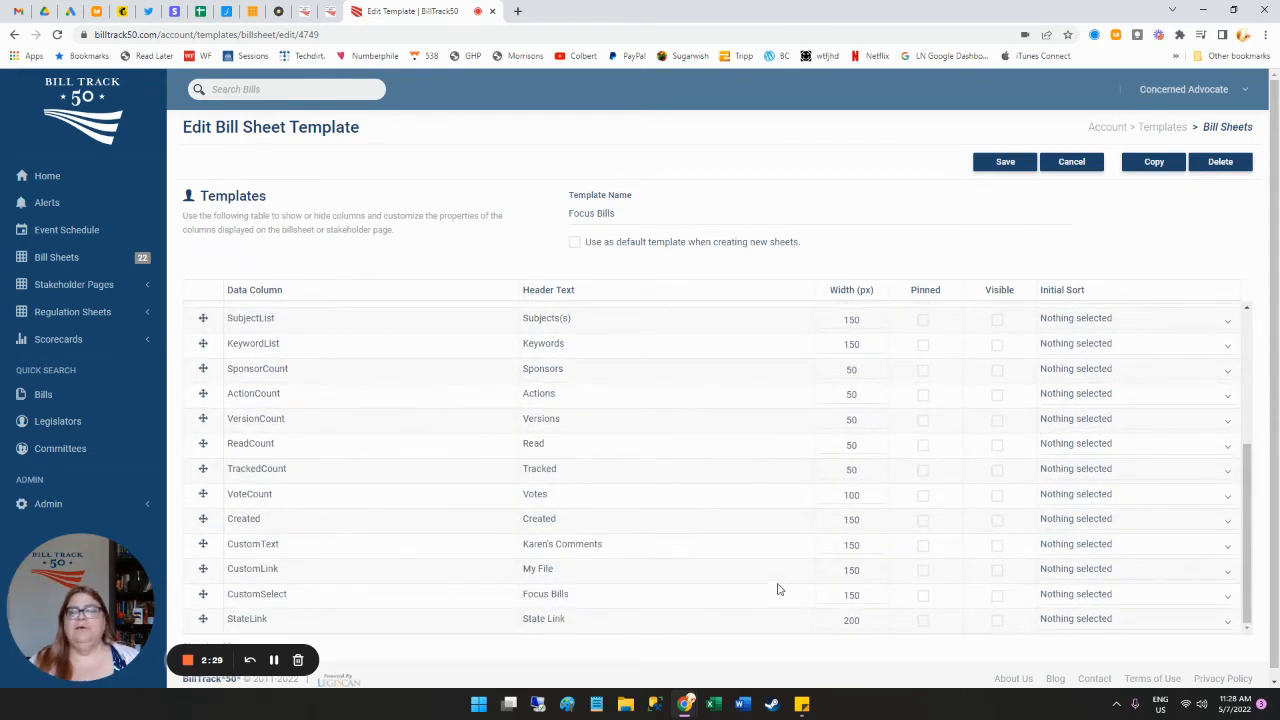
left_click(997, 596)
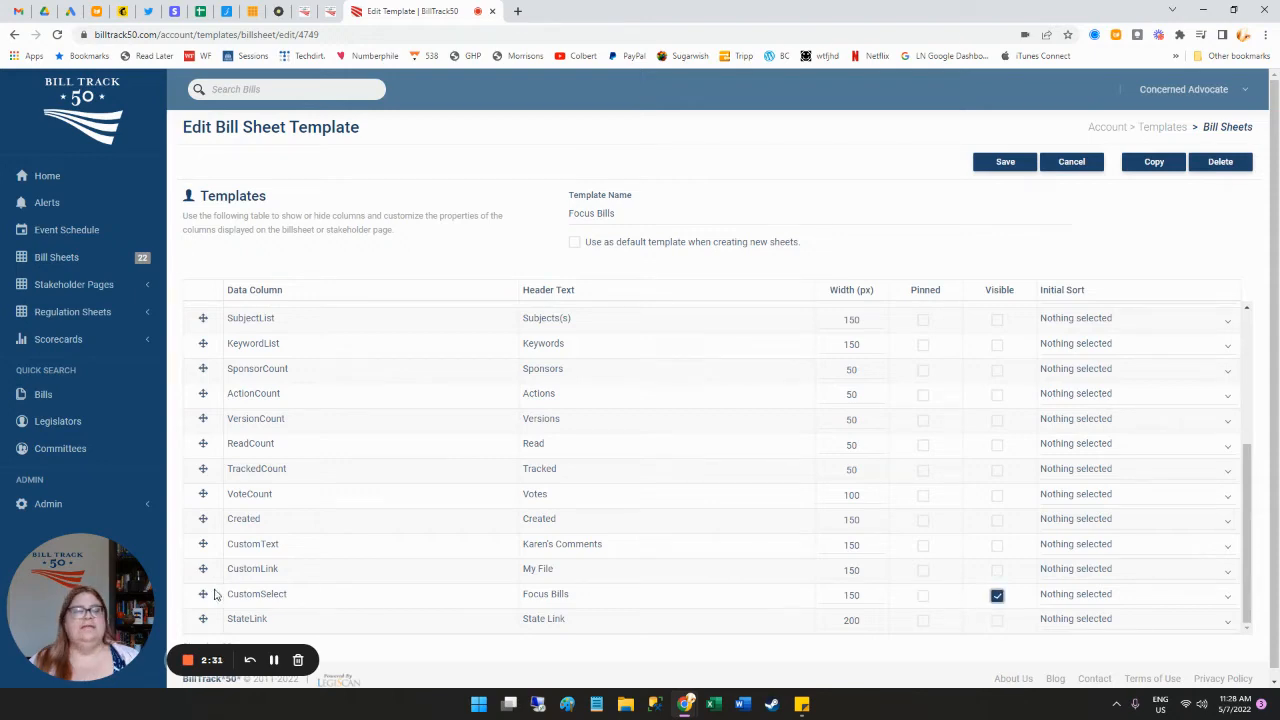
left_click_drag(203, 594, 210, 312)
scroll(330, 466, "up", 5)
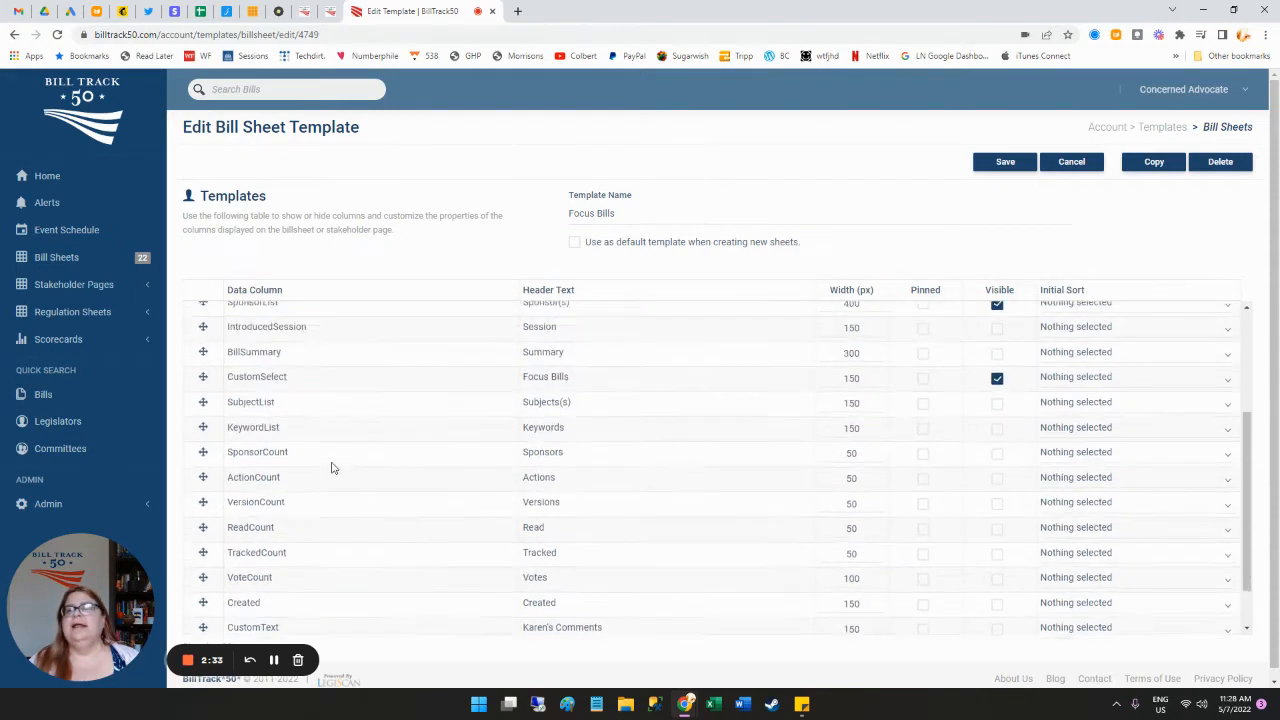
left_click_drag(203, 518, 203, 468)
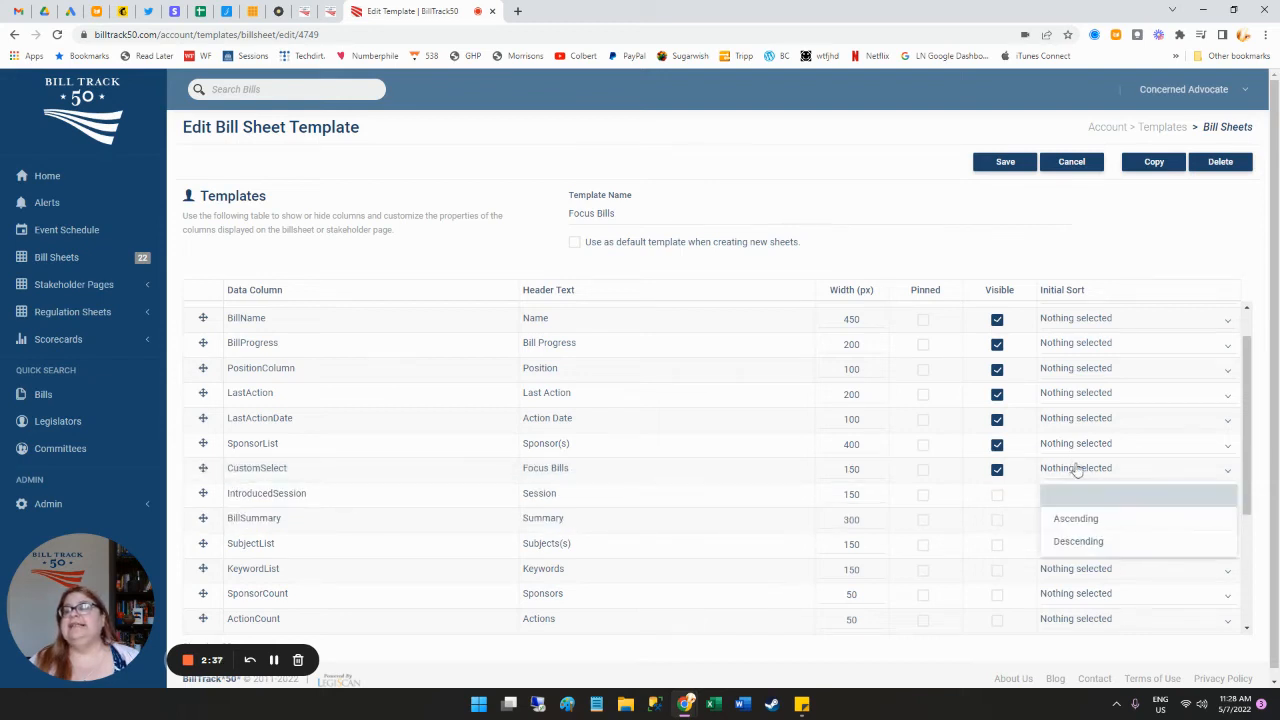
Step: Set the Focus Bills column's initial sort to Descending and save the template
left_click(1111, 543)
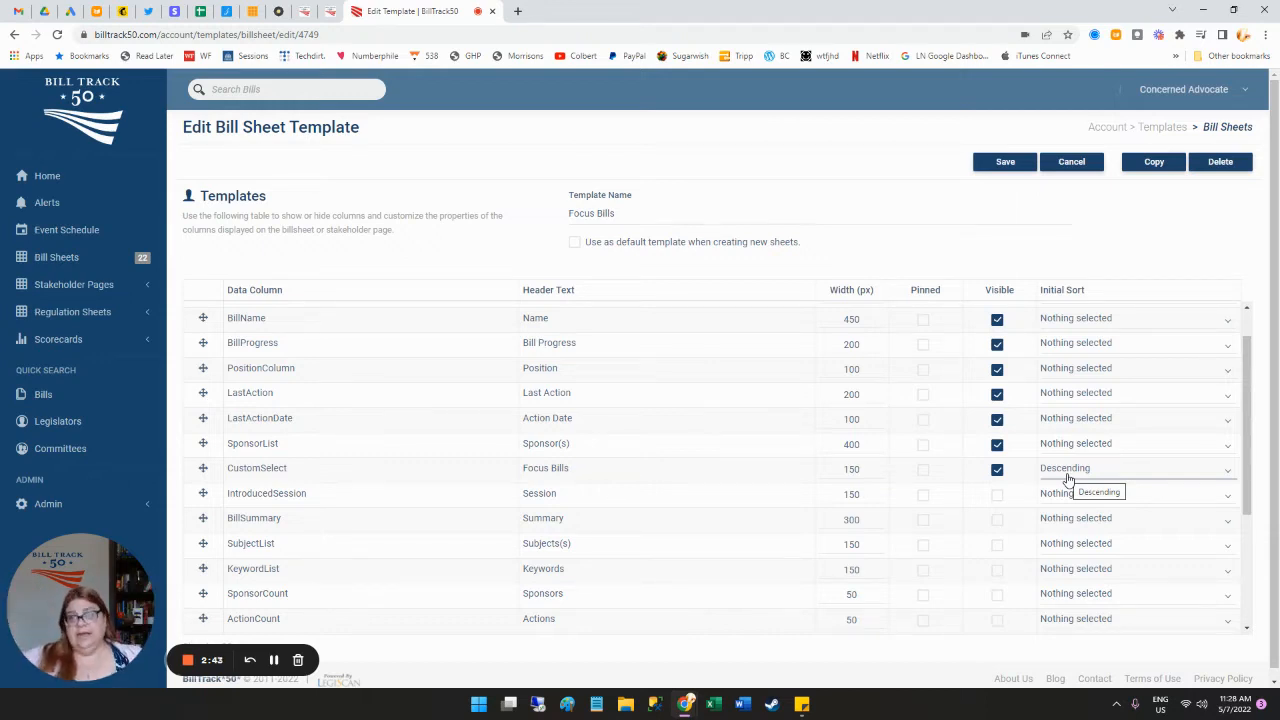
scroll(1010, 420, "up", 1)
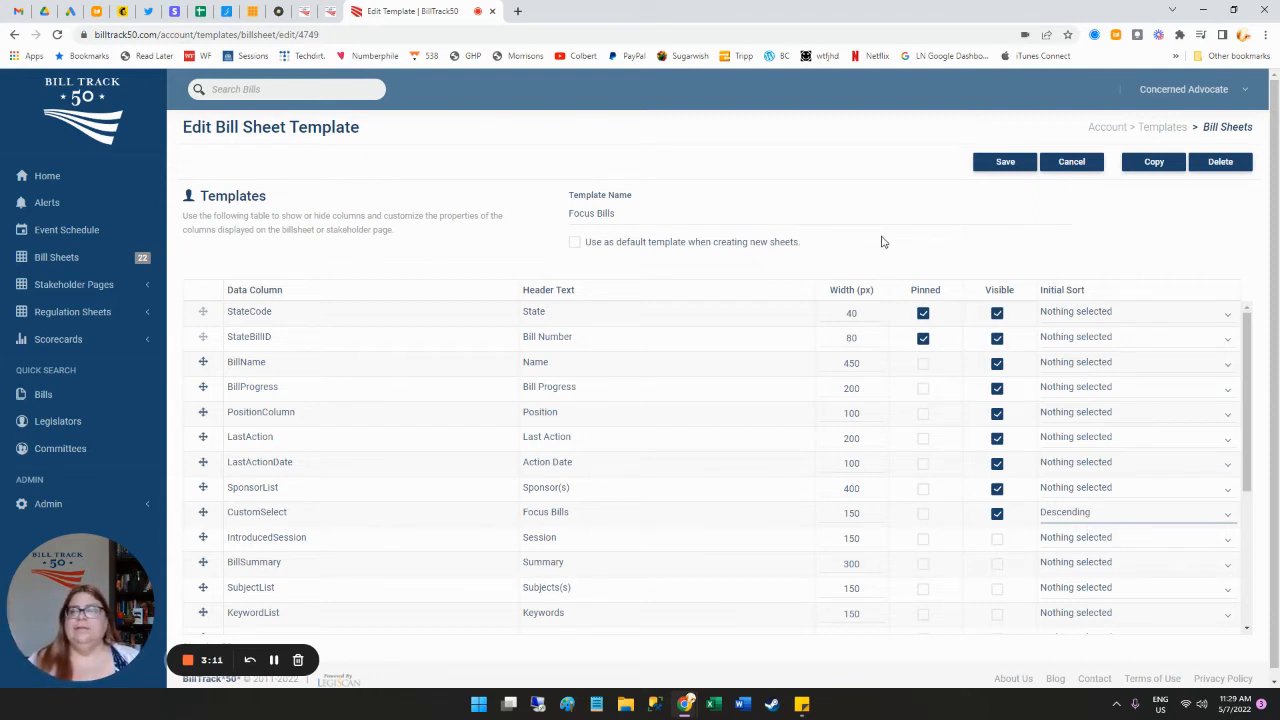
left_click(995, 163)
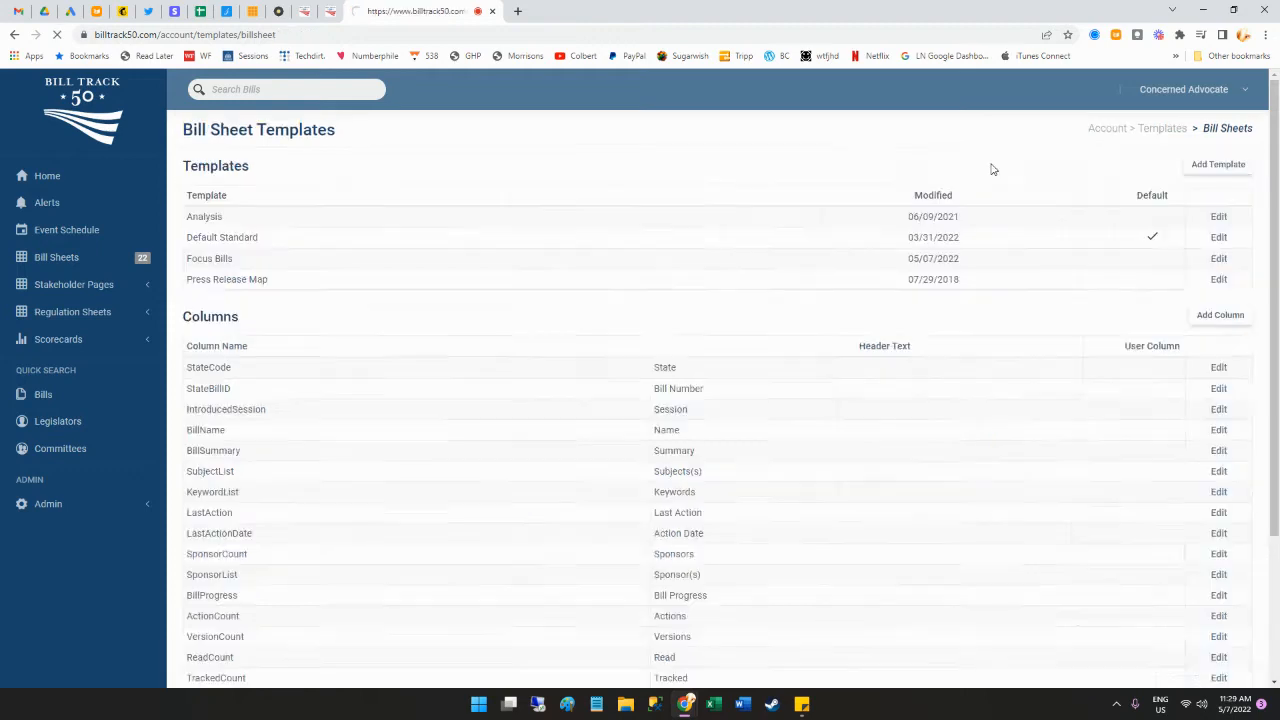
Step: Change the Newborn Screening bill sheet's grid template to Focus Bills and save the sheet properties
left_click(75, 288)
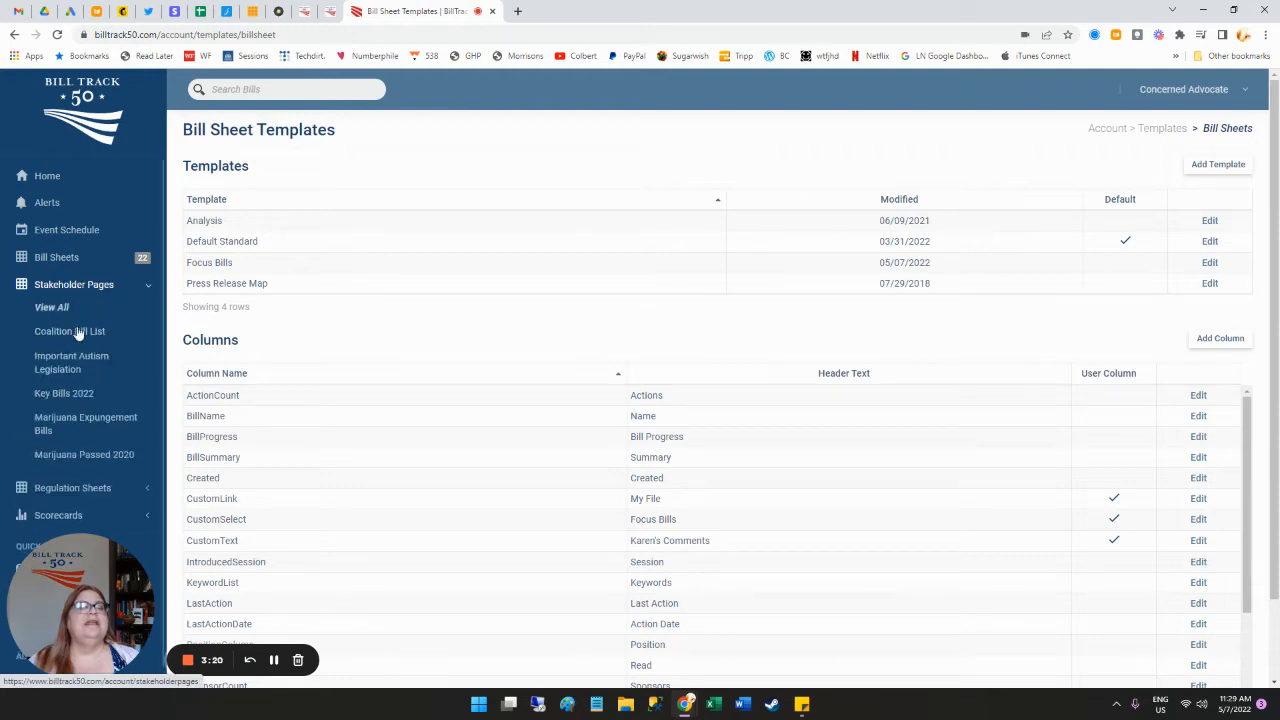
left_click(60, 260)
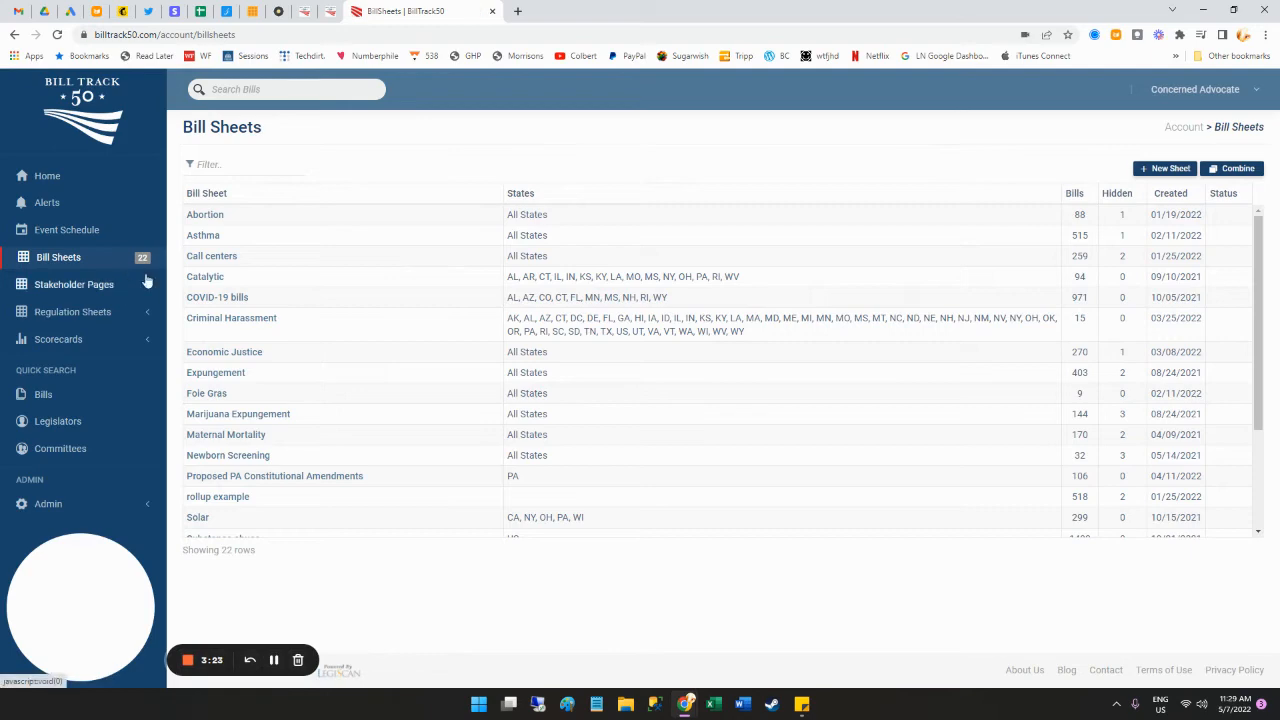
left_click(228, 458)
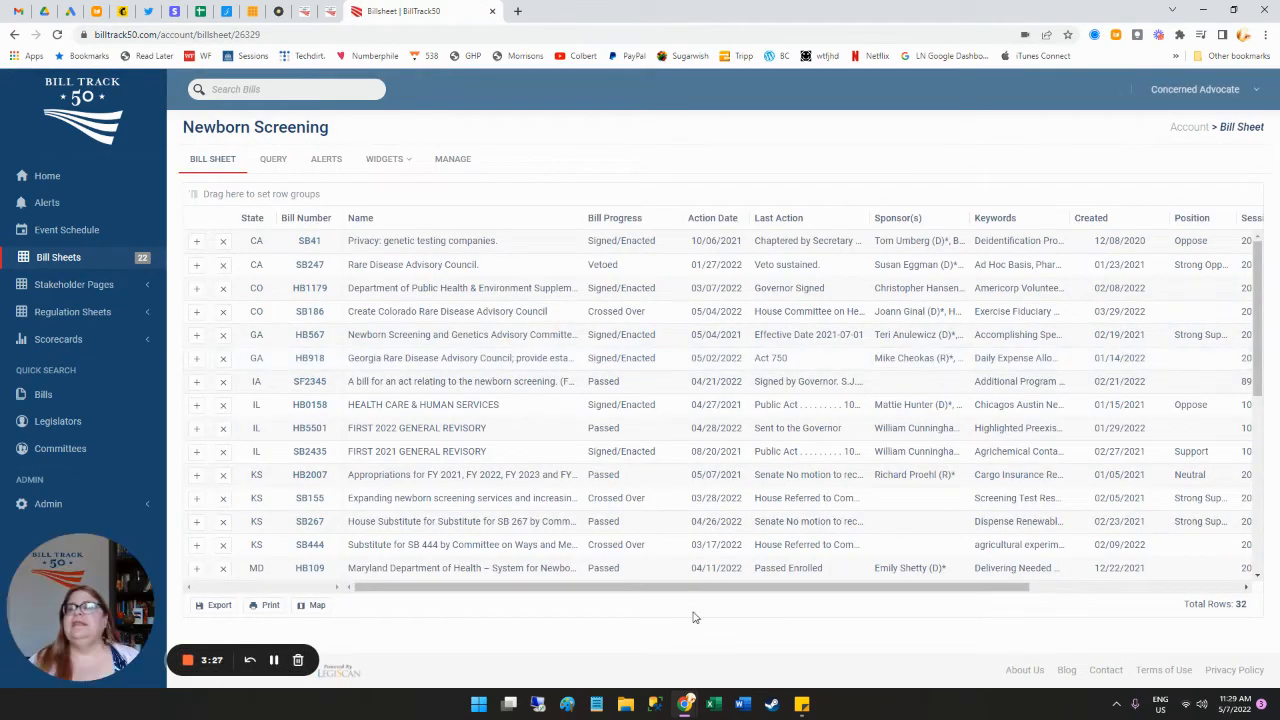
left_click_drag(741, 593, 920, 594)
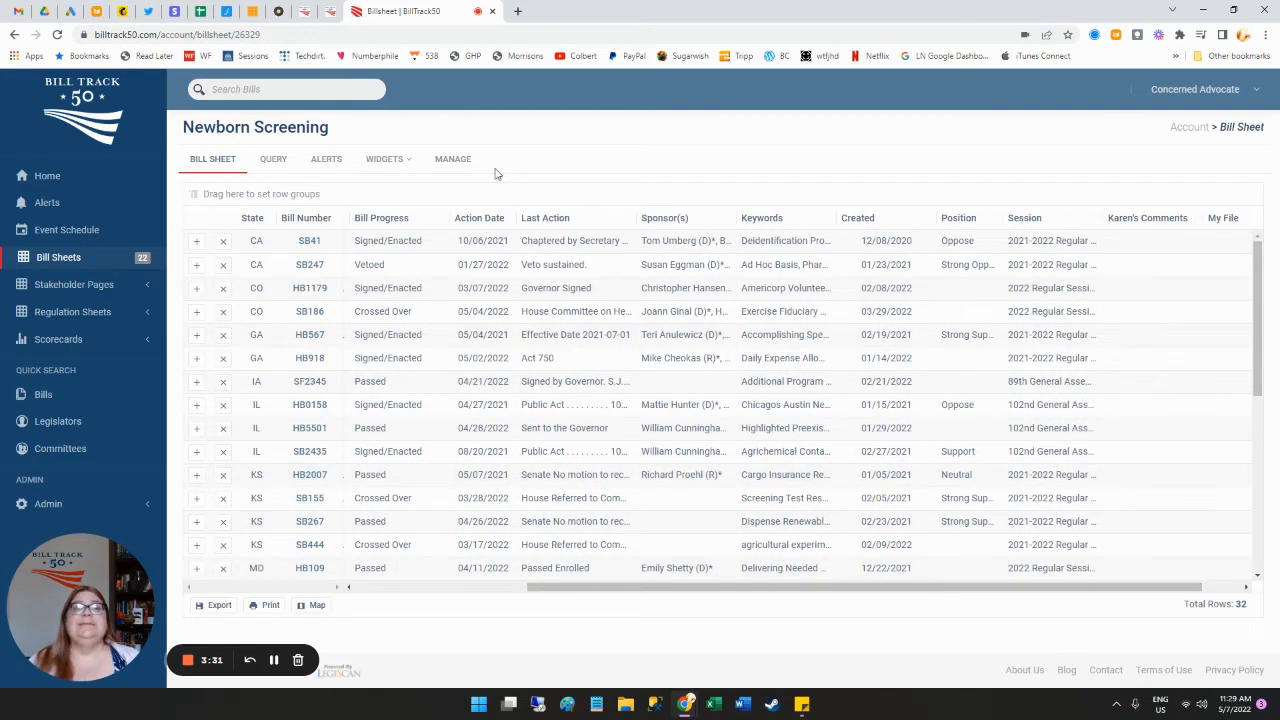
left_click(450, 160)
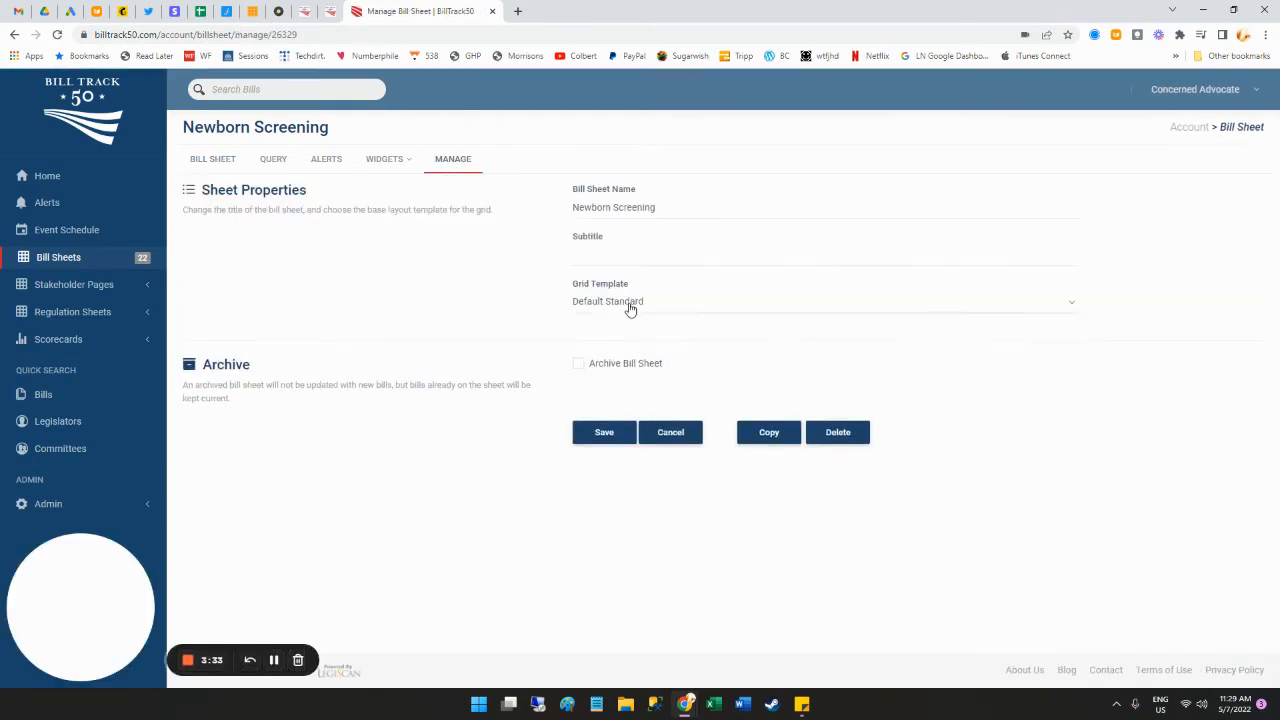
left_click(631, 304)
left_click(643, 376)
left_click(588, 438)
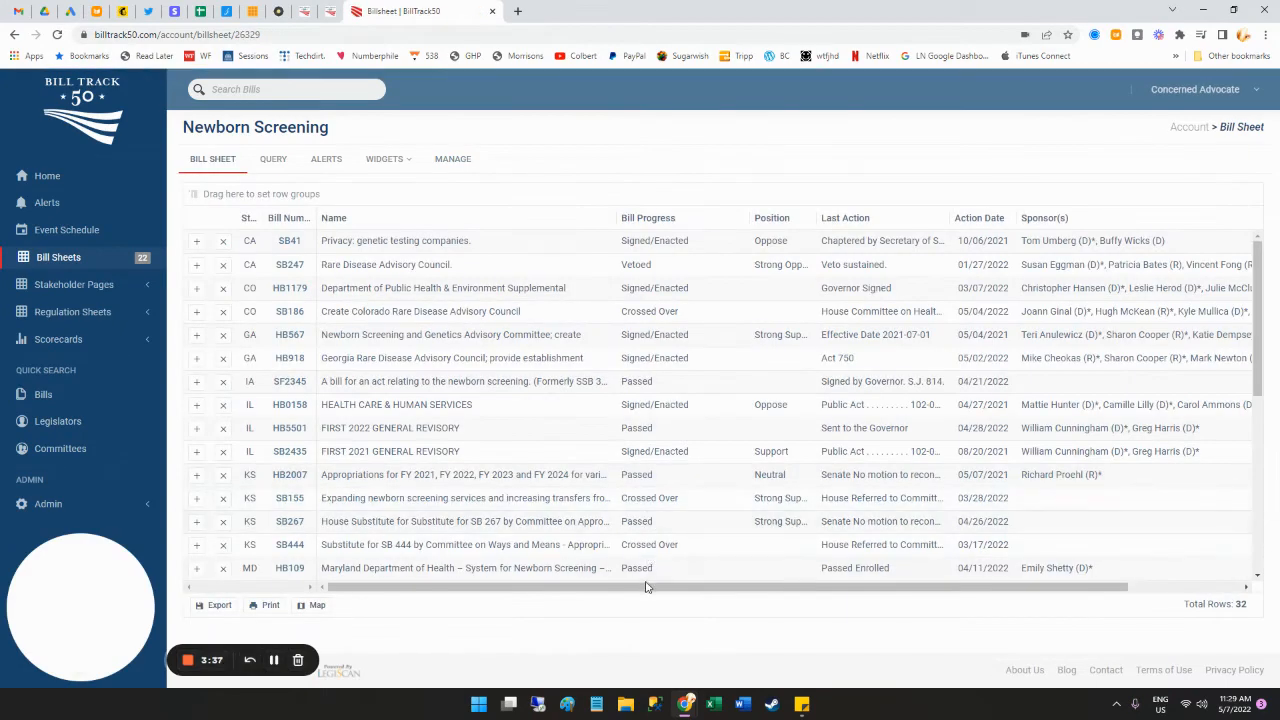
Step: Set the Focus Bills value to Focus for California SB247 and Kansas SB155 in the Newborn Screening sheet
left_click_drag(657, 588, 814, 587)
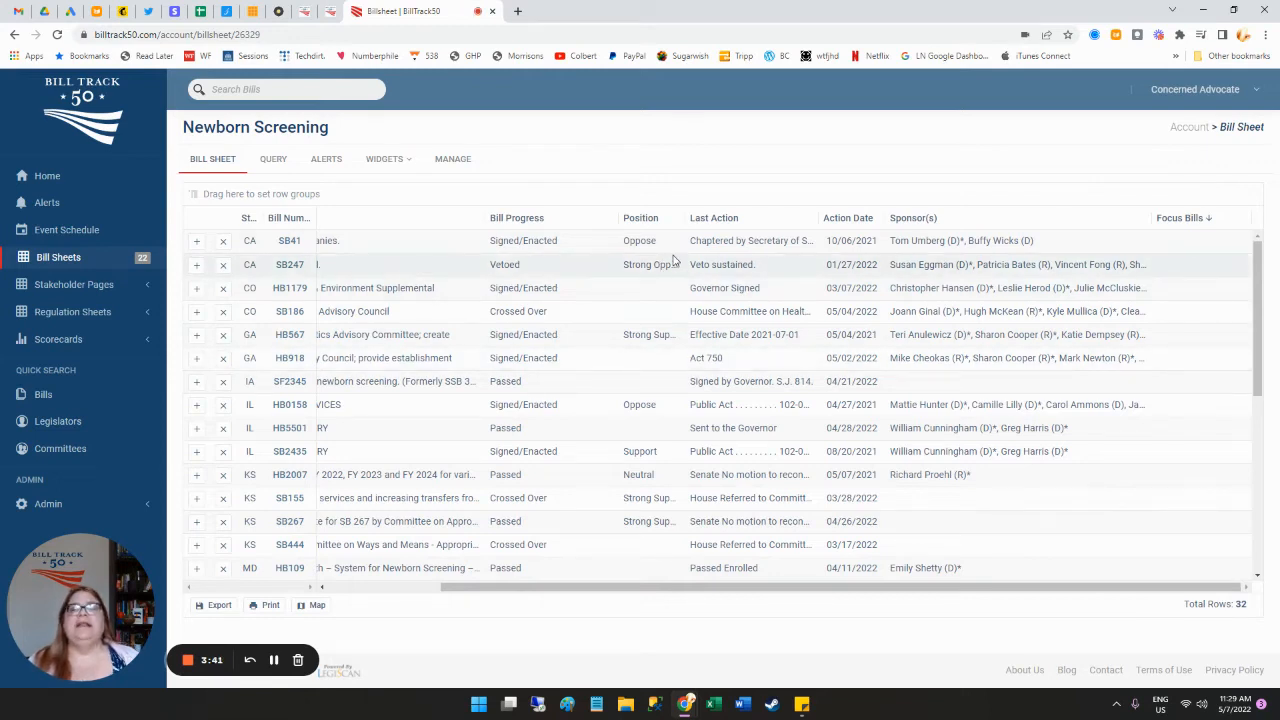
left_click(1196, 266)
left_click(1165, 320)
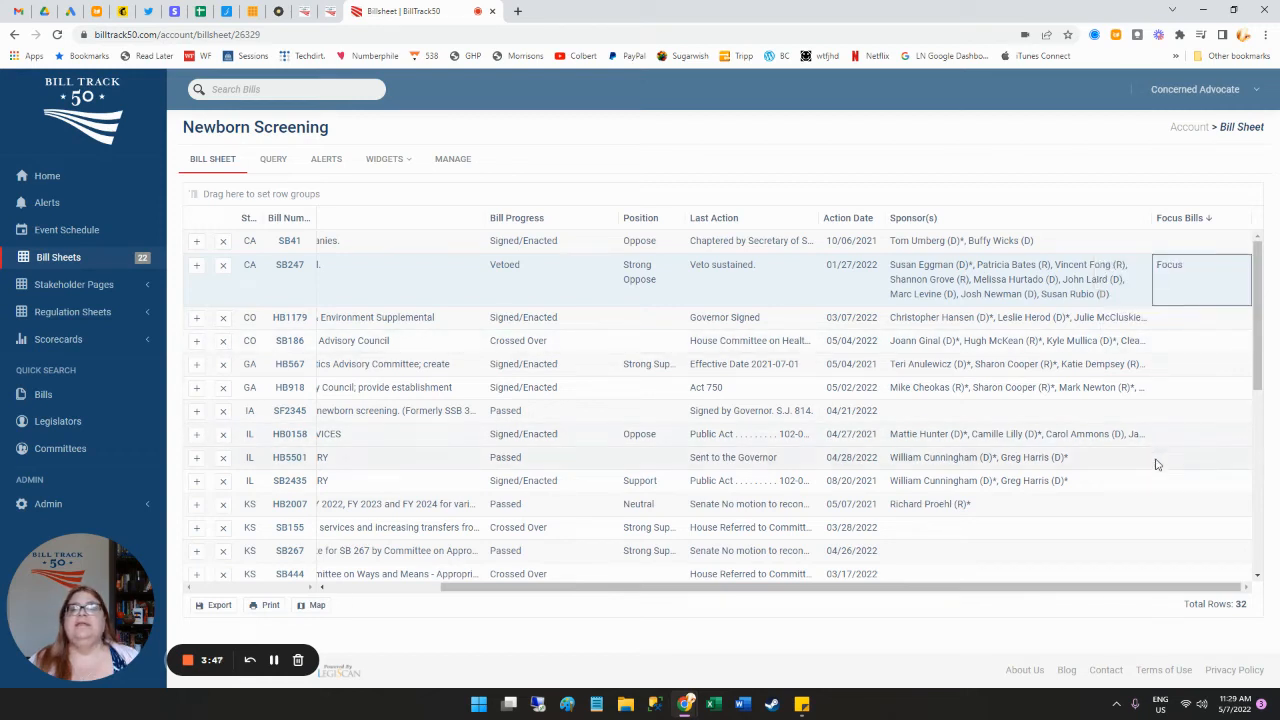
left_click(1175, 535)
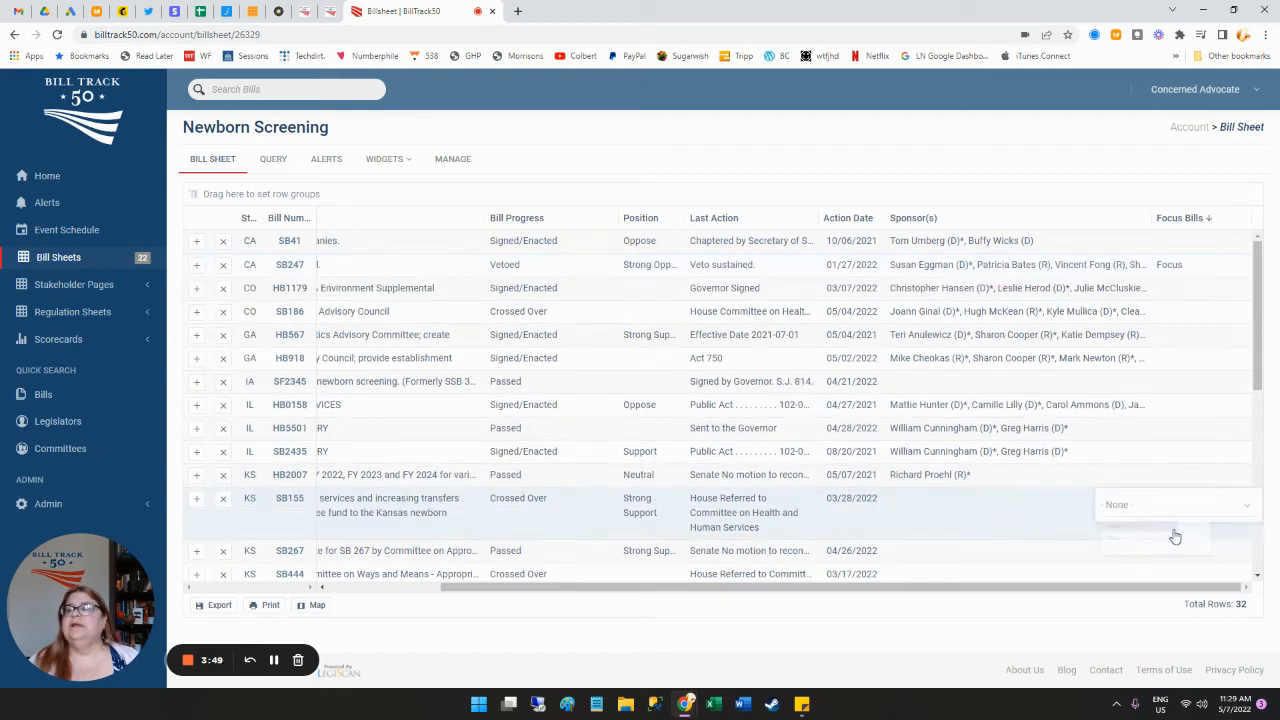
left_click(1173, 560)
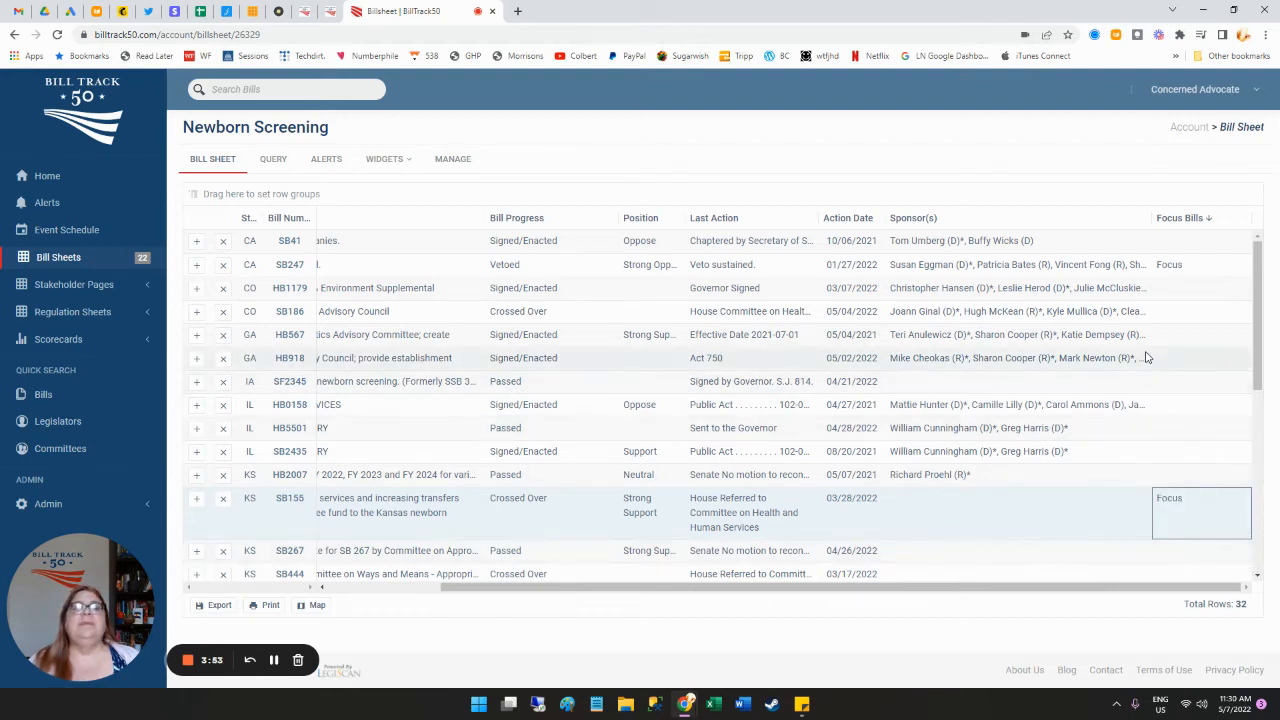
Step: Set the Focus Bills value to Focus for Colorado SB186 in the Newborn Screening sheet
left_click(1197, 324)
left_click(1195, 320)
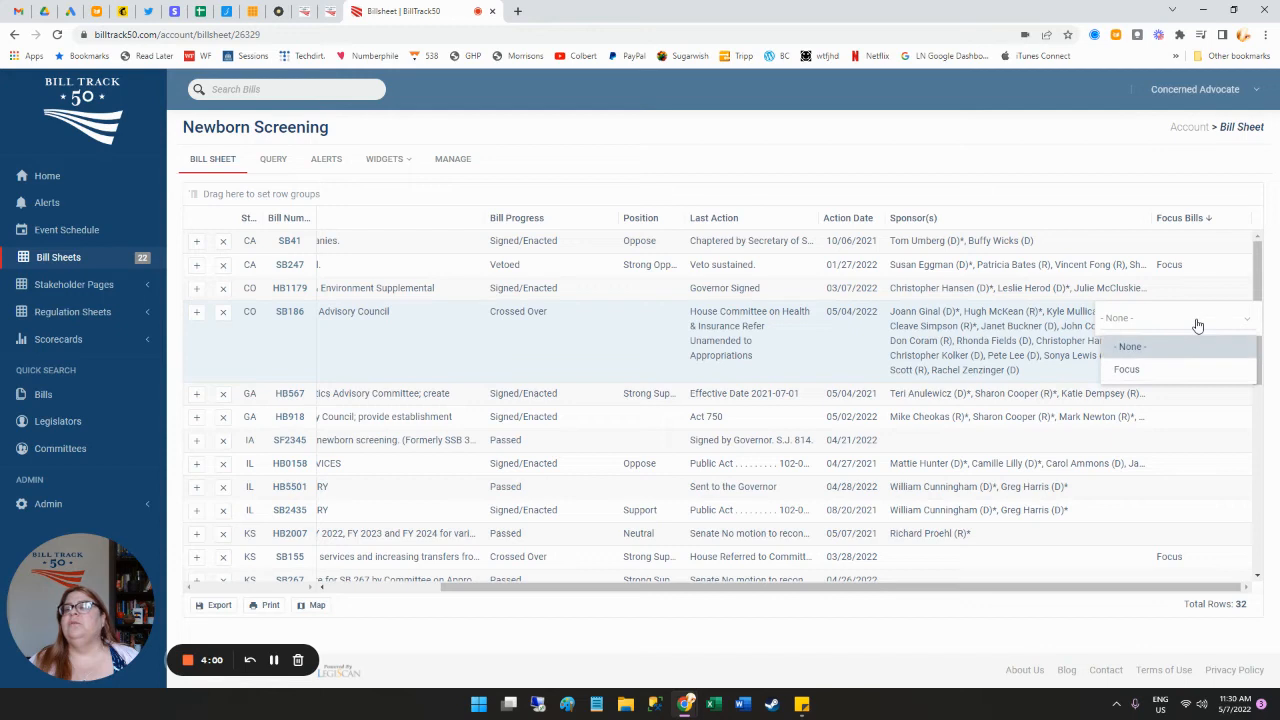
left_click(1178, 370)
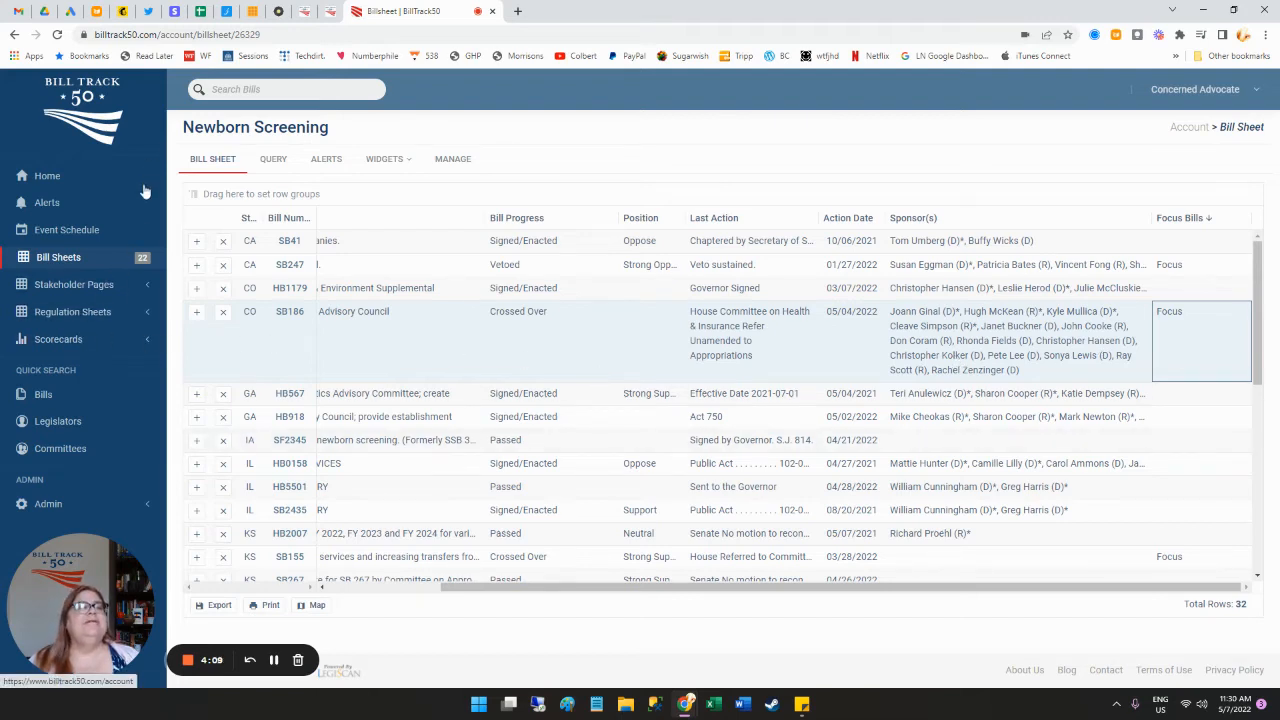
Step: Reopen the Newborn Screening bill sheet from the bill sheets list and check the order of its Focus bills
left_click(75, 258)
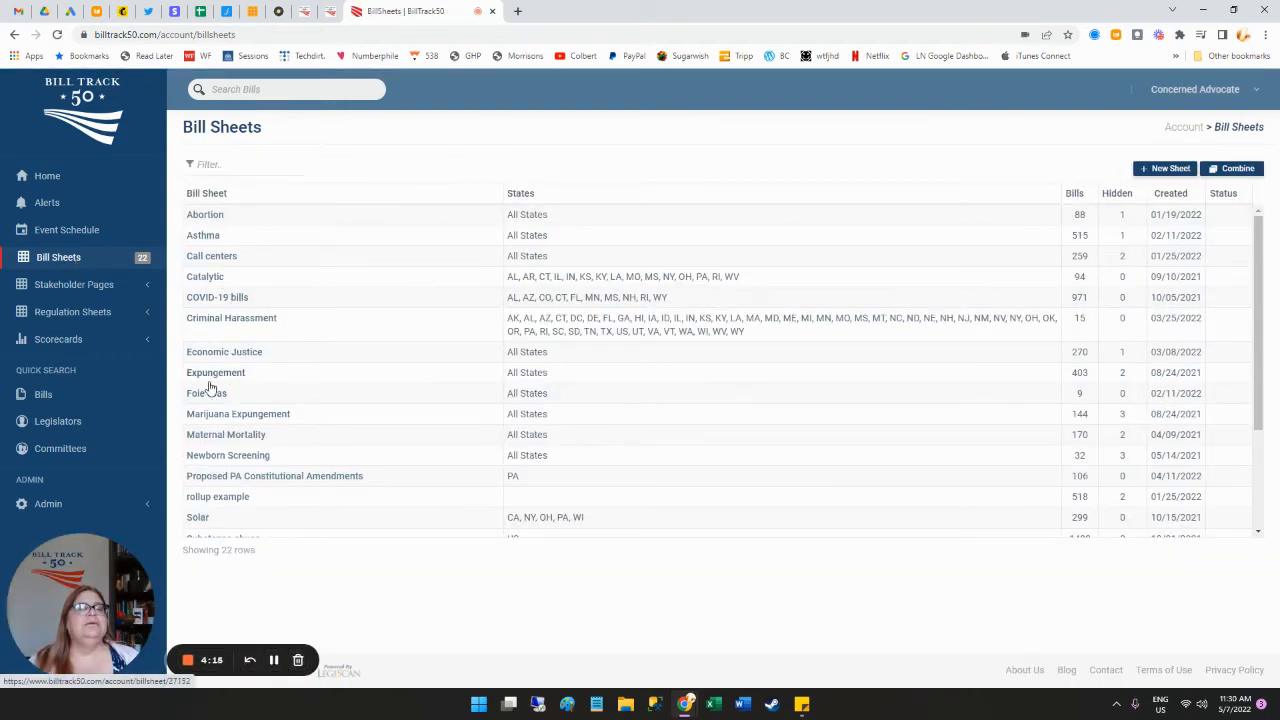
left_click(251, 457)
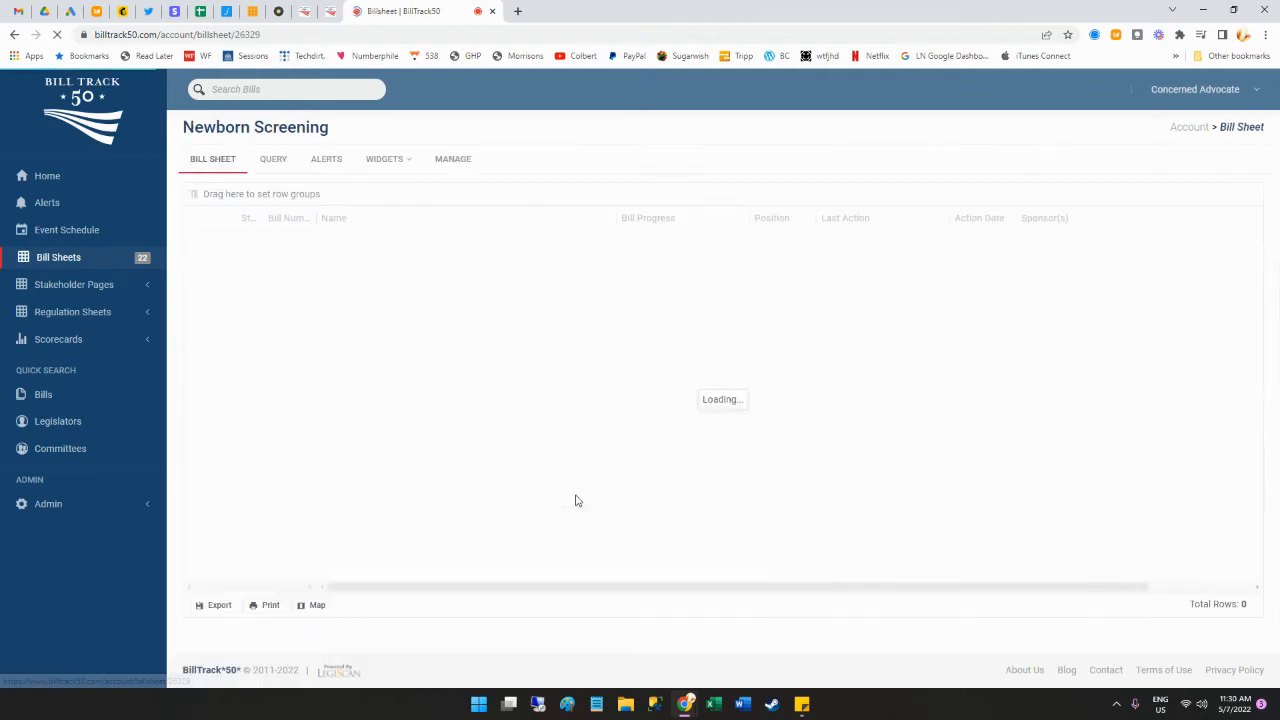
left_click_drag(672, 590, 823, 595)
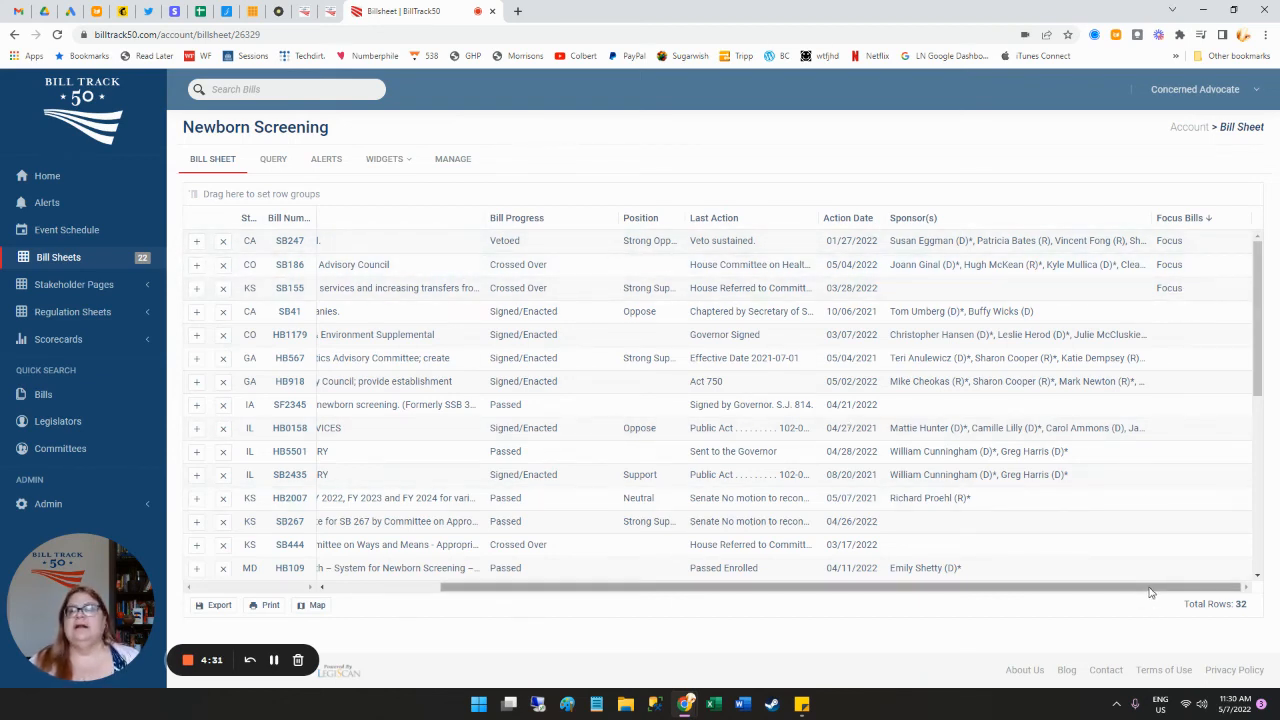
left_click_drag(1148, 591, 912, 628)
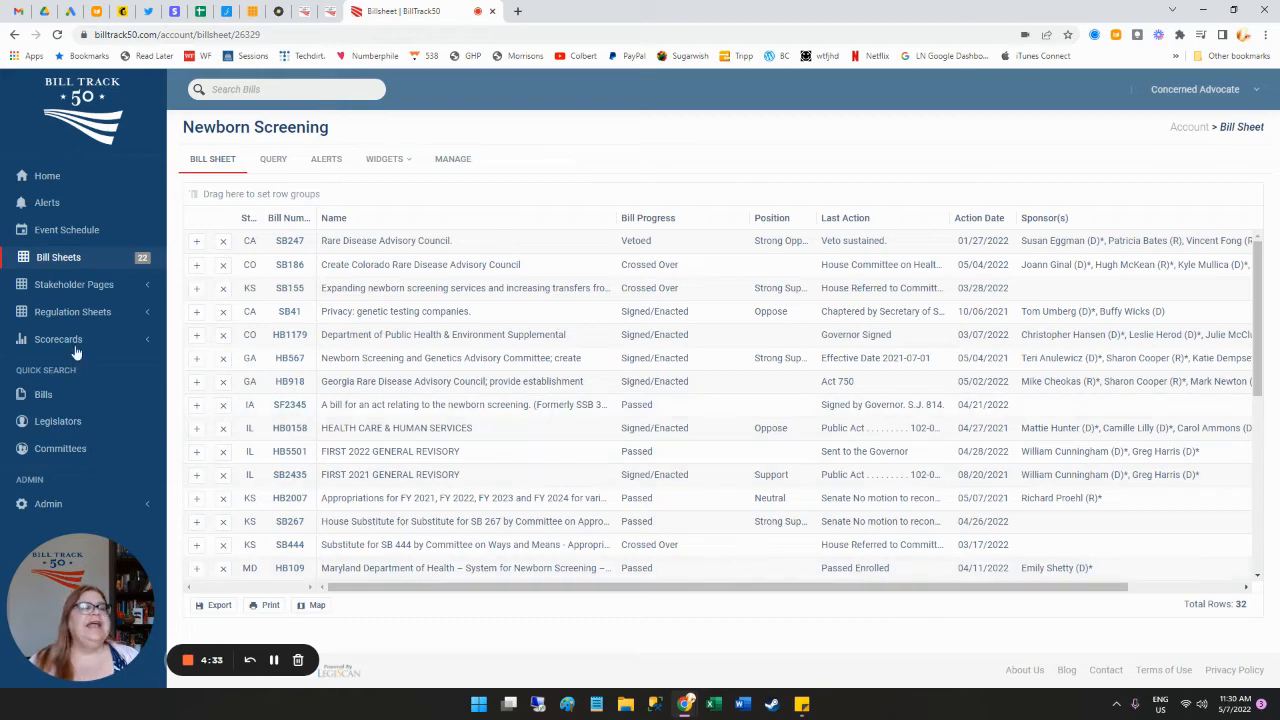
Step: Open the Key Bills 2022 stakeholder page and sort its bills by Position in descending order
left_click(76, 287)
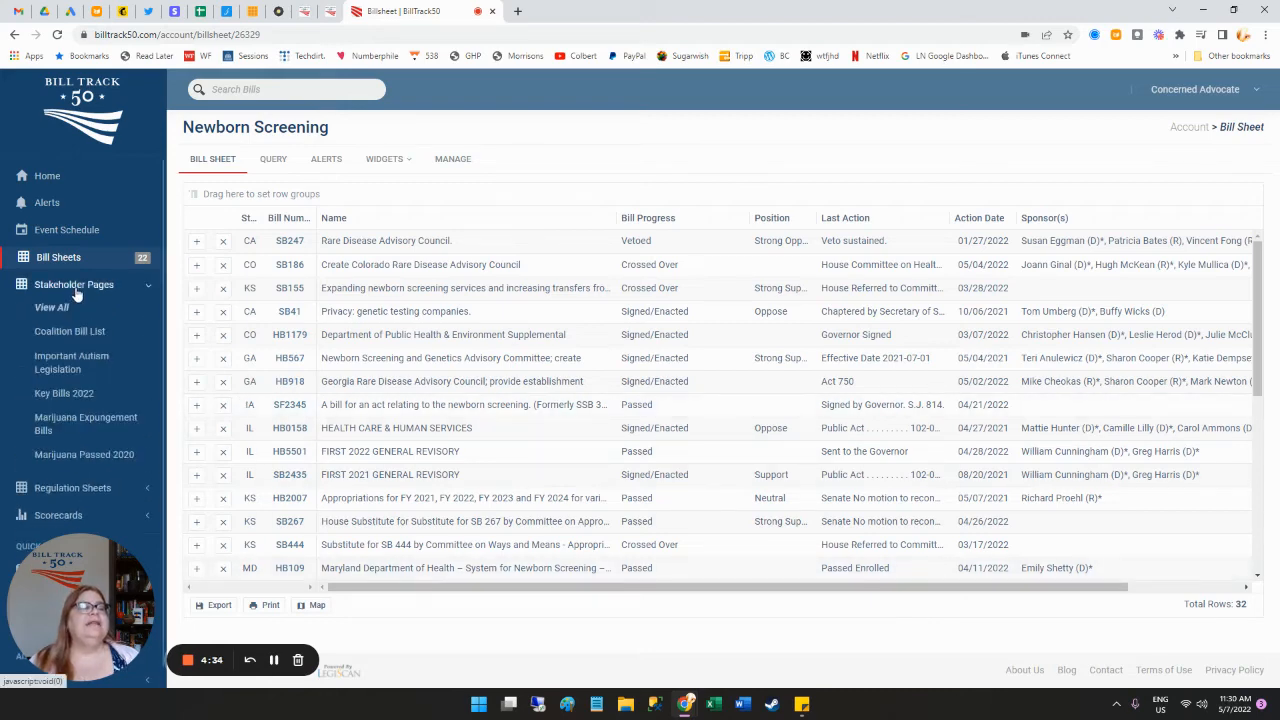
left_click(52, 394)
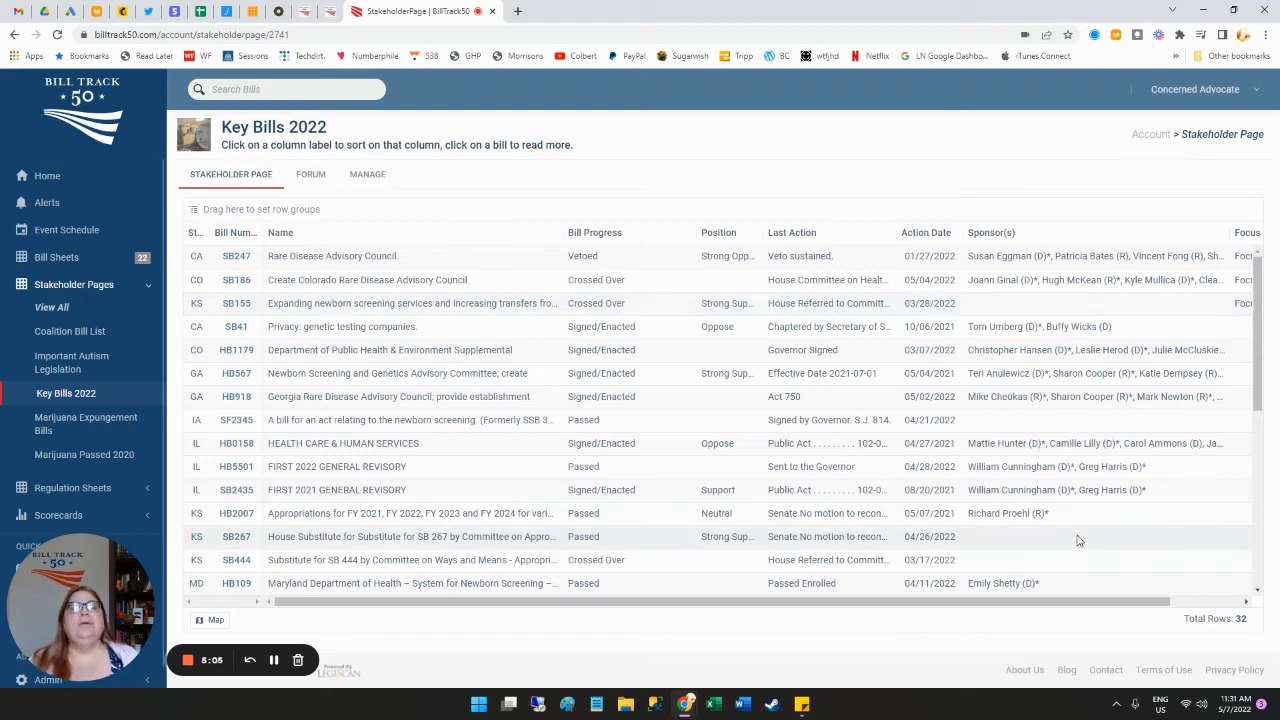
left_click(718, 233)
left_click(720, 233)
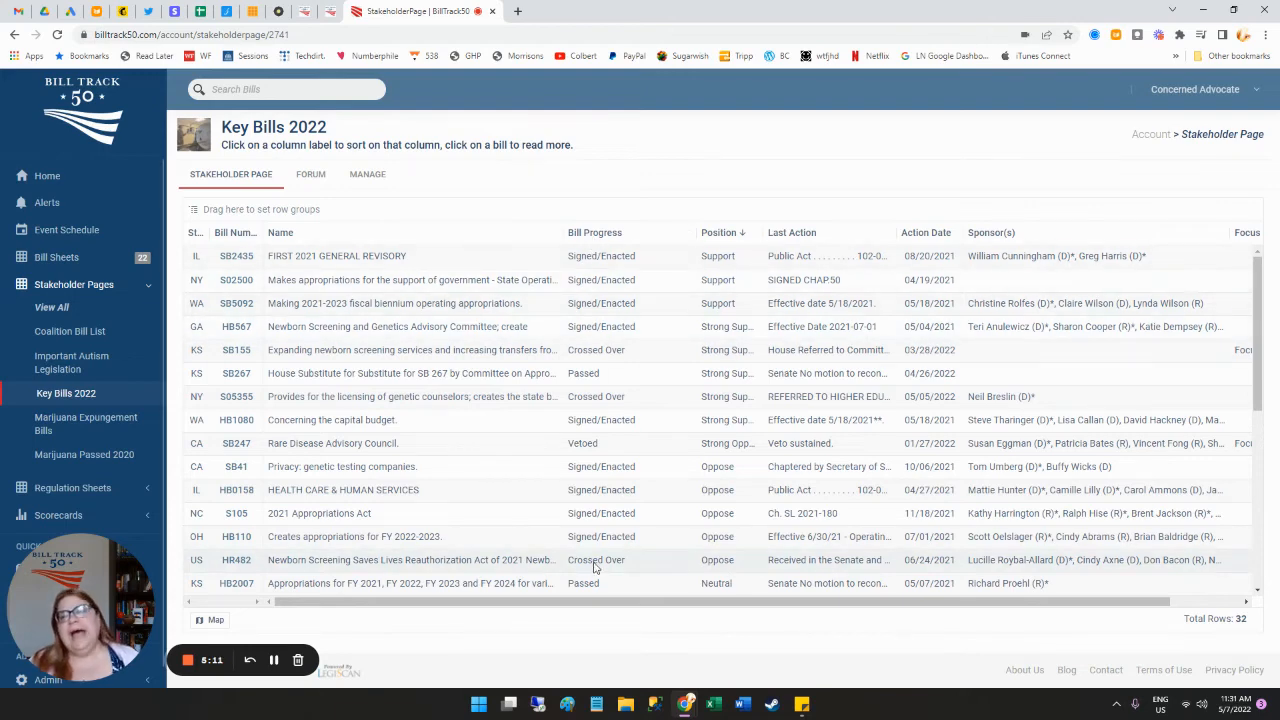
Step: Sort the Key Bills 2022 page by Focus Bills in descending order and examine the Focus Bills column
left_click(1242, 233)
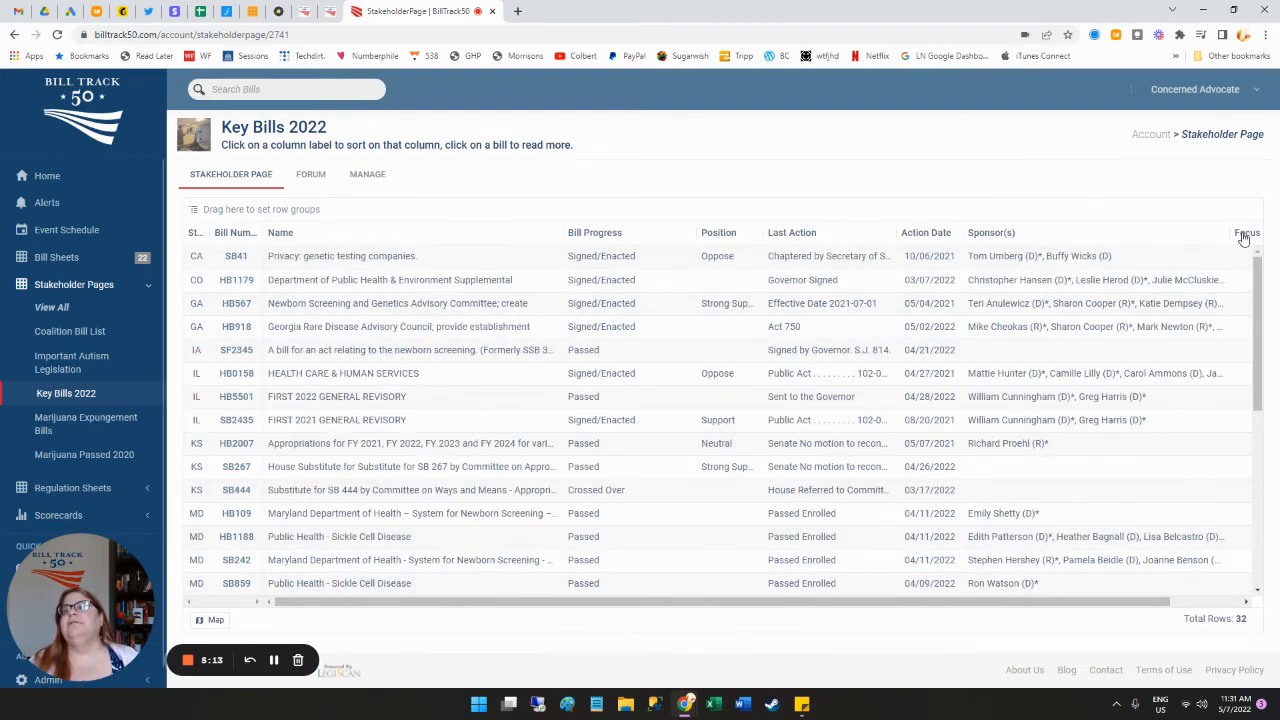
left_click(1242, 233)
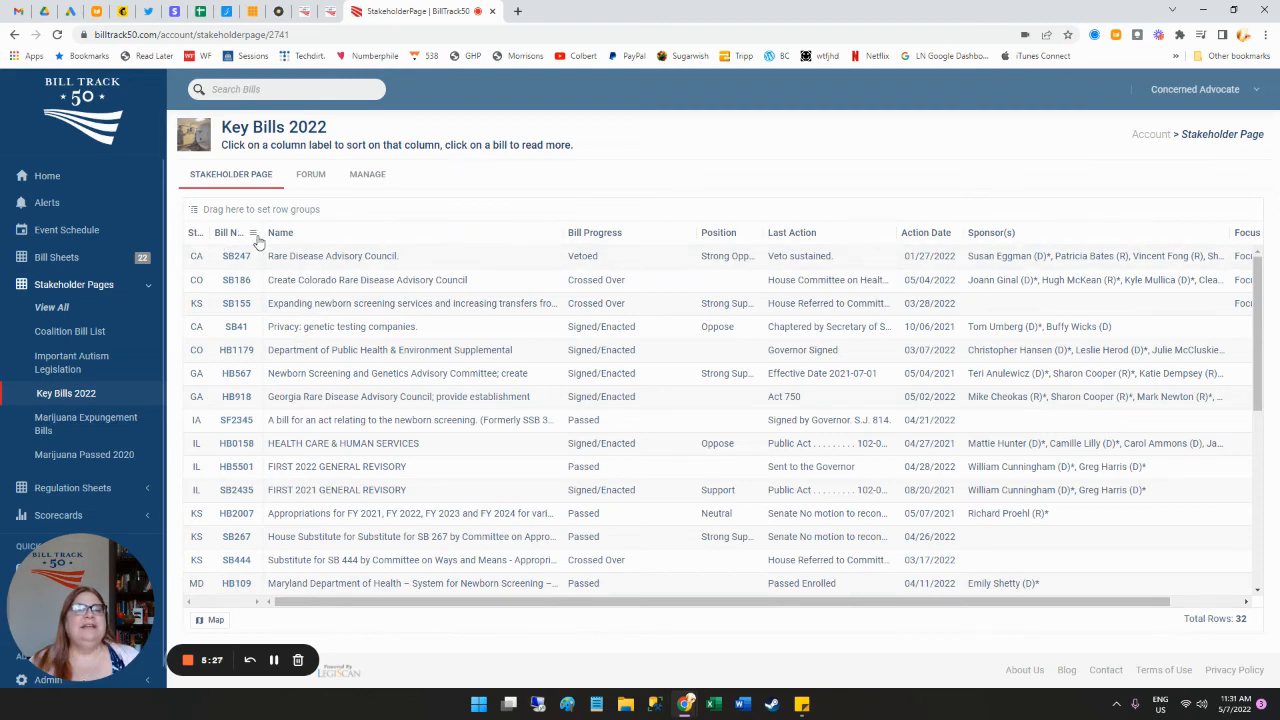
left_click_drag(366, 602, 402, 601)
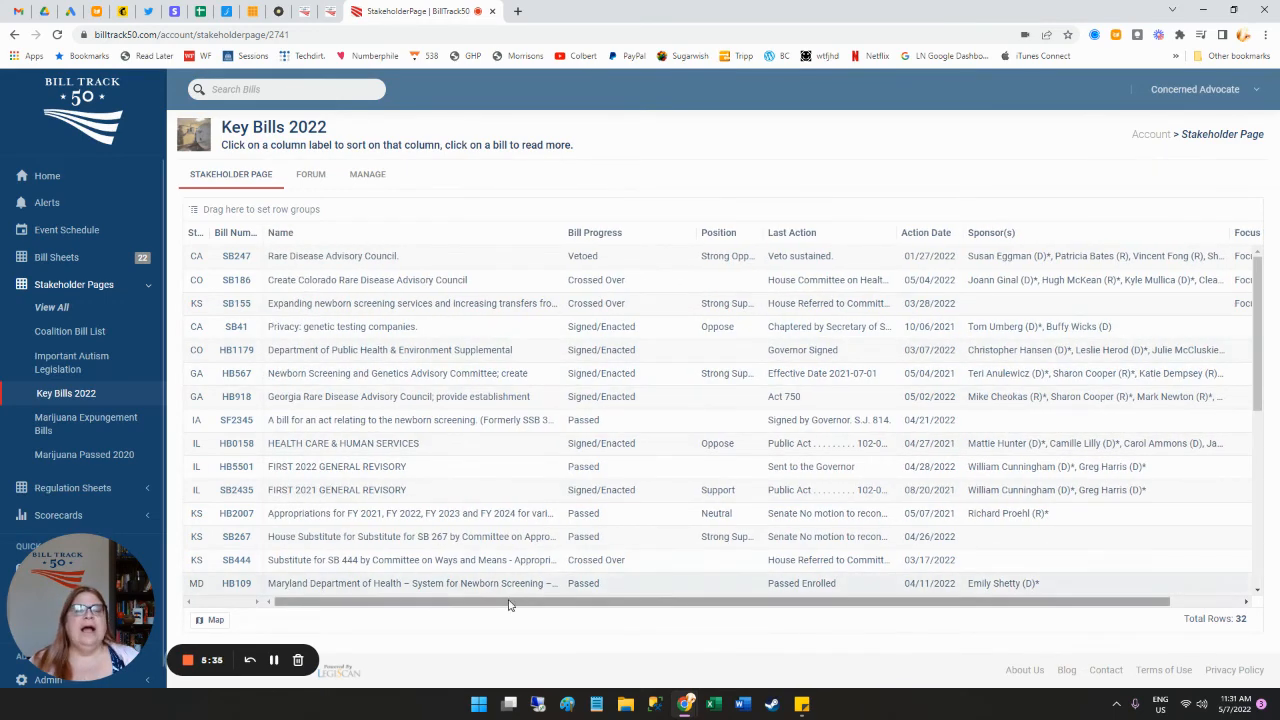
left_click_drag(509, 606, 816, 603)
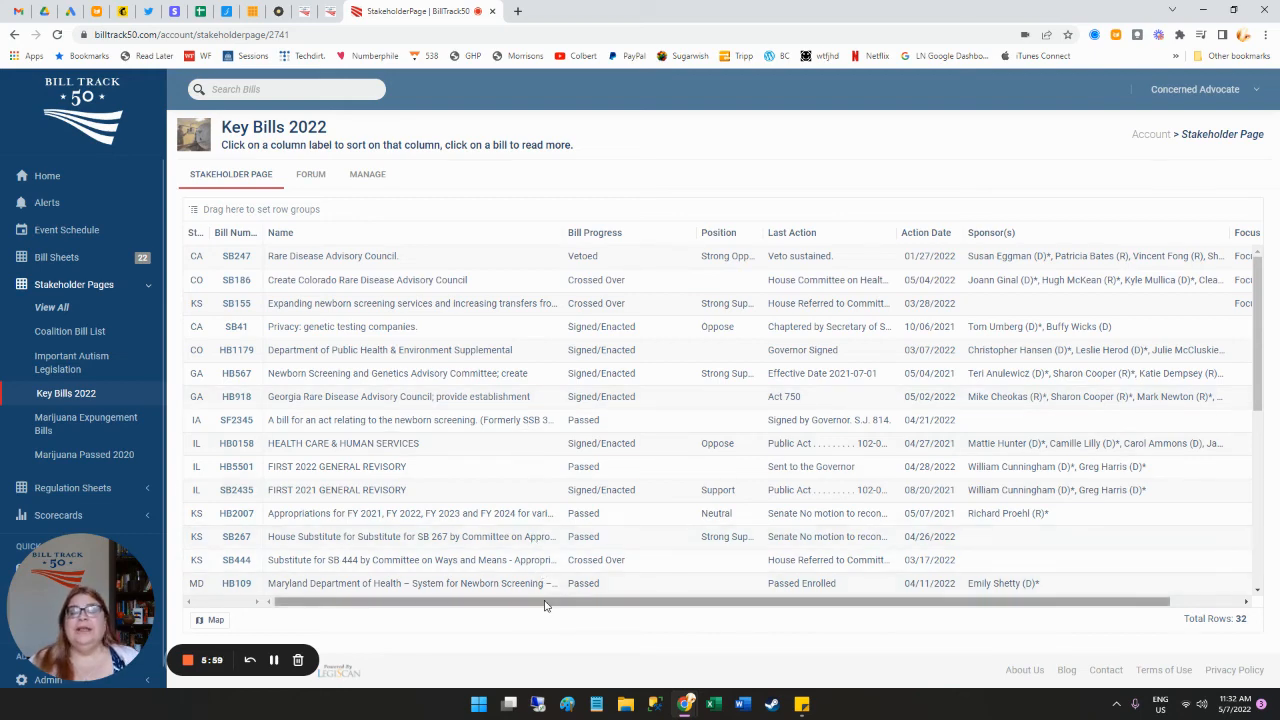
left_click_drag(546, 603, 590, 607)
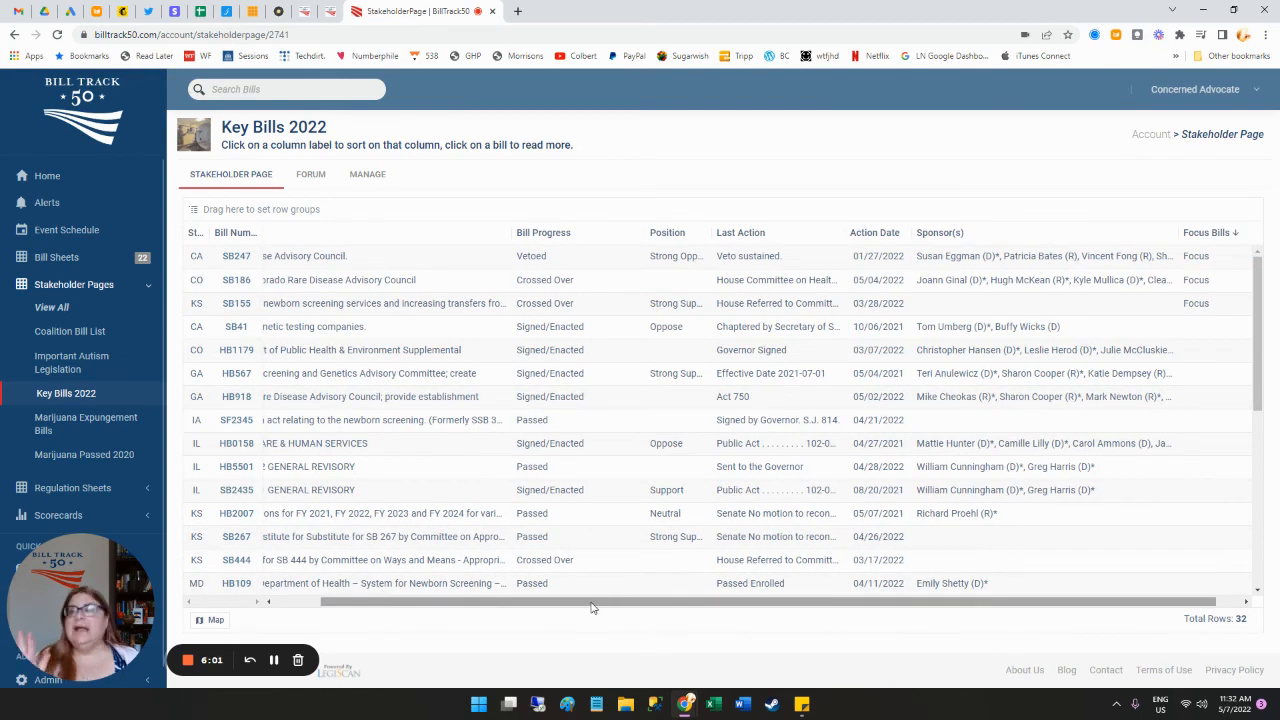